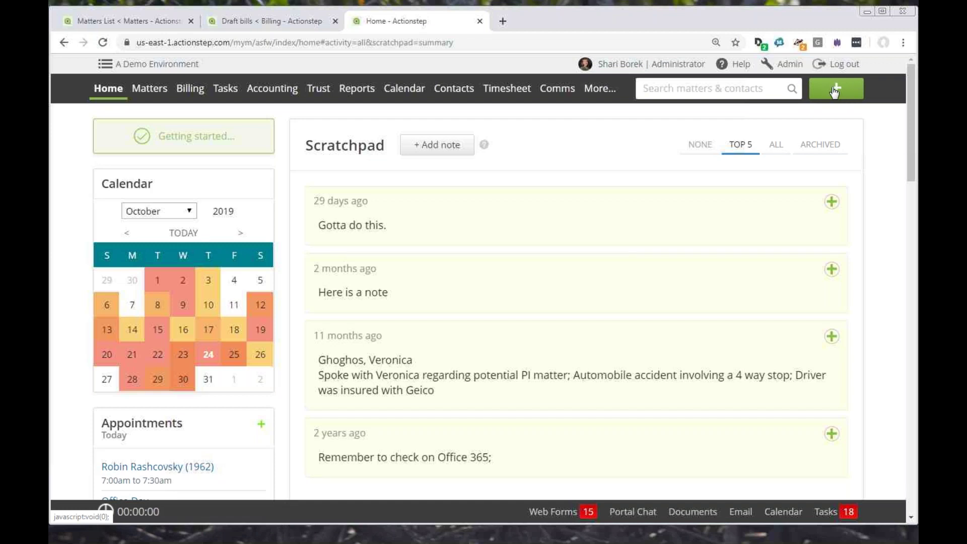
# Start a new time entry and assign it to the Chewbacca v. Evil Empire matter.
pyautogui.click(832, 92)
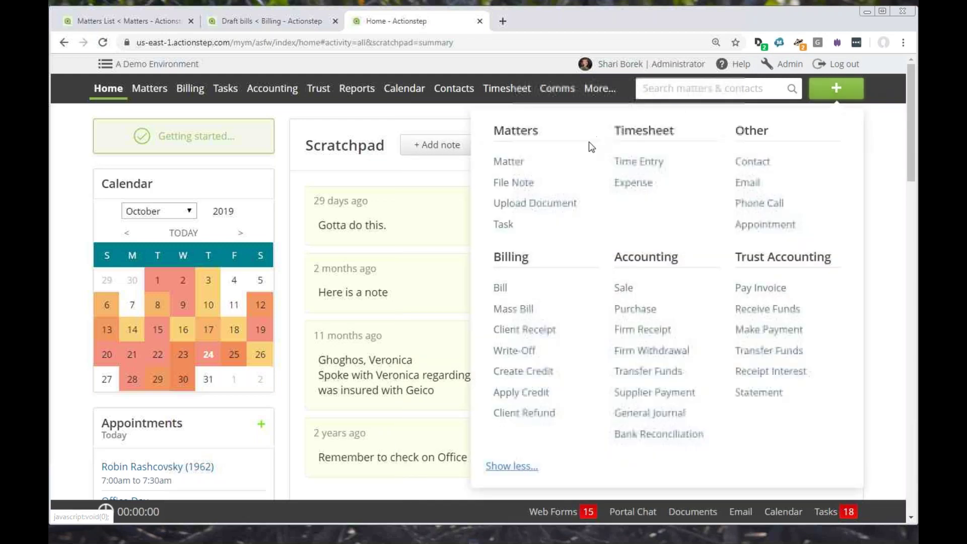
pyautogui.click(655, 161)
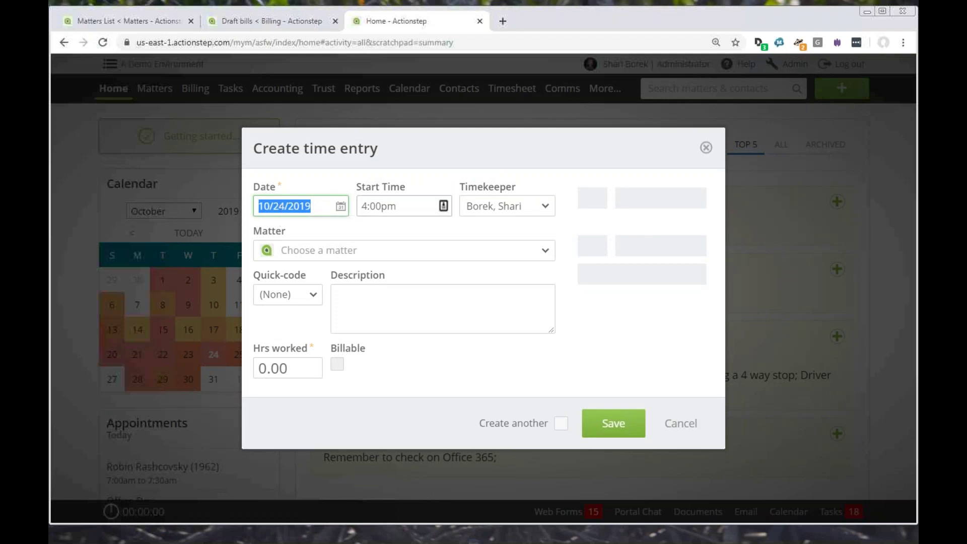
pyautogui.click(545, 209)
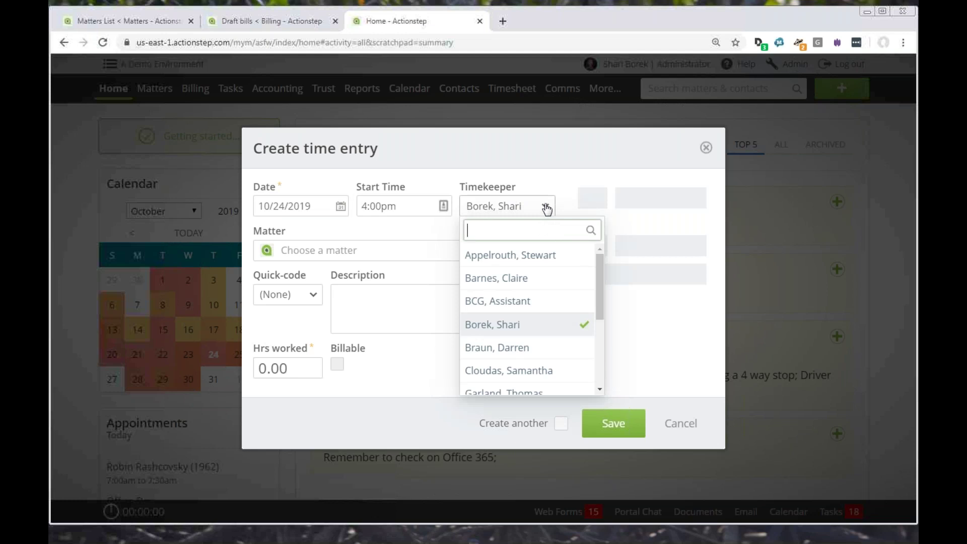
pyautogui.click(547, 208)
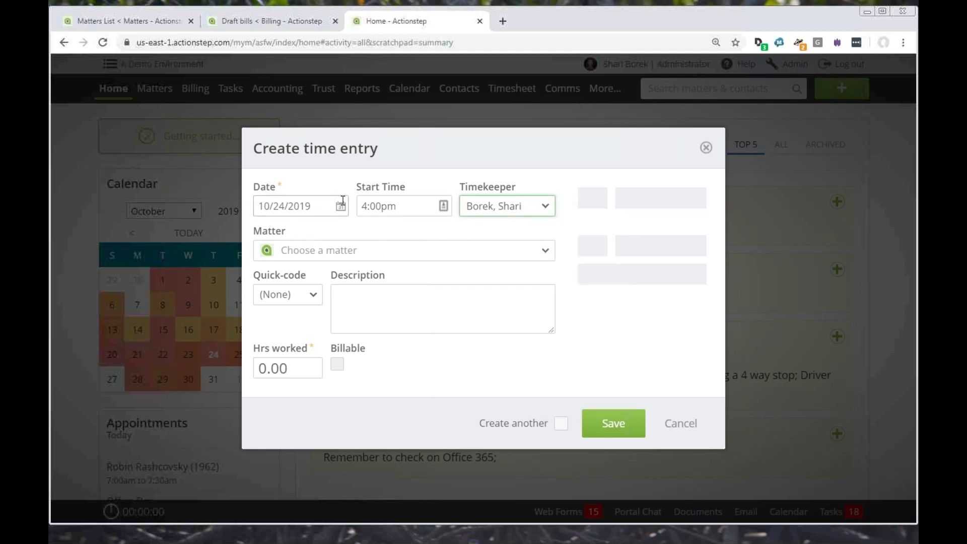
pyautogui.click(311, 252)
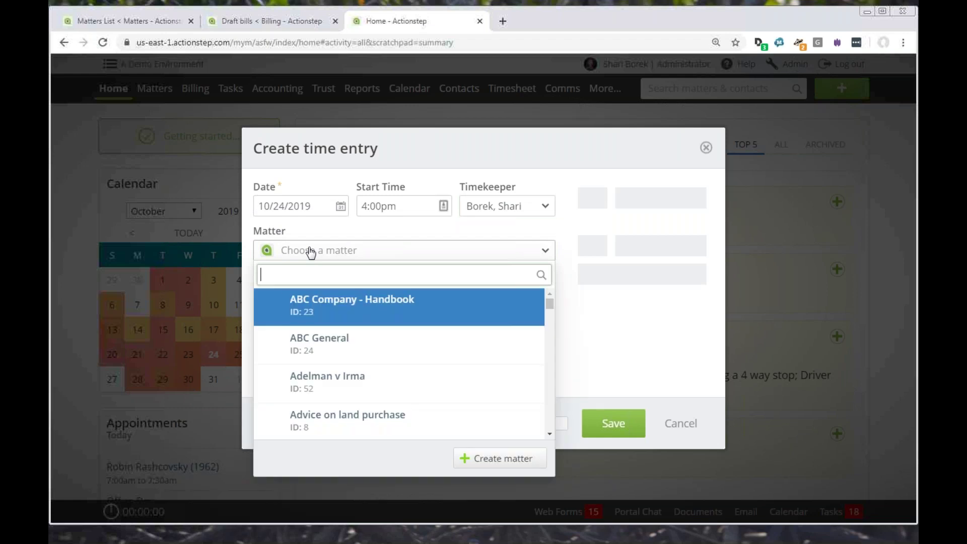
pyautogui.write('chew')
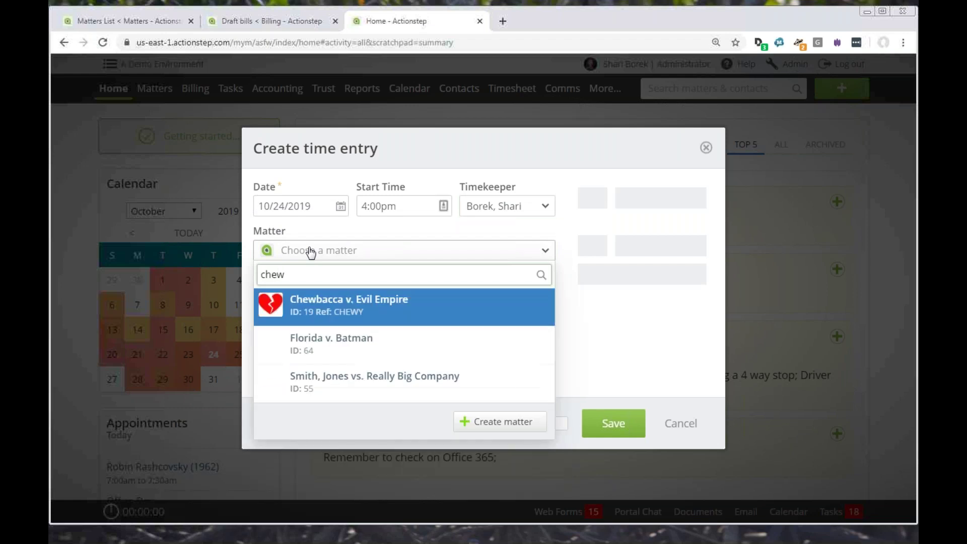
pyautogui.click(314, 317)
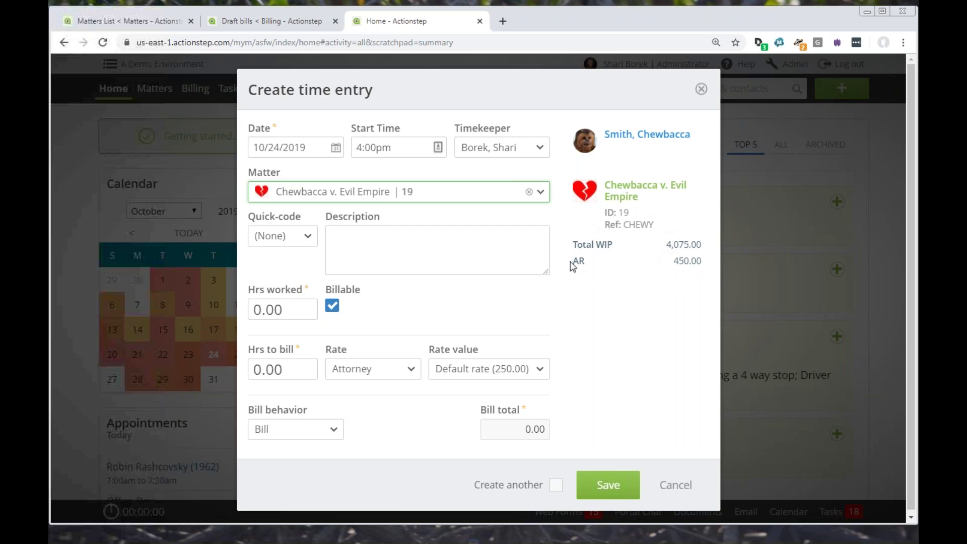
pyautogui.moveTo(586, 268); pyautogui.dragTo(706, 262)
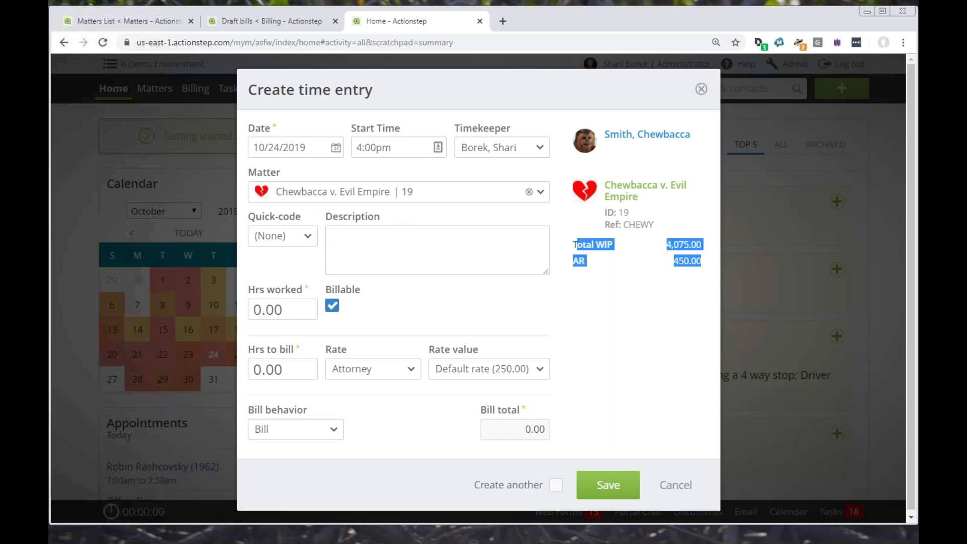
# Apply the Appear for/Attend quick-code and complete the description as "Appear for/Attend Motion for Trial Evidence".
pyautogui.click(305, 237)
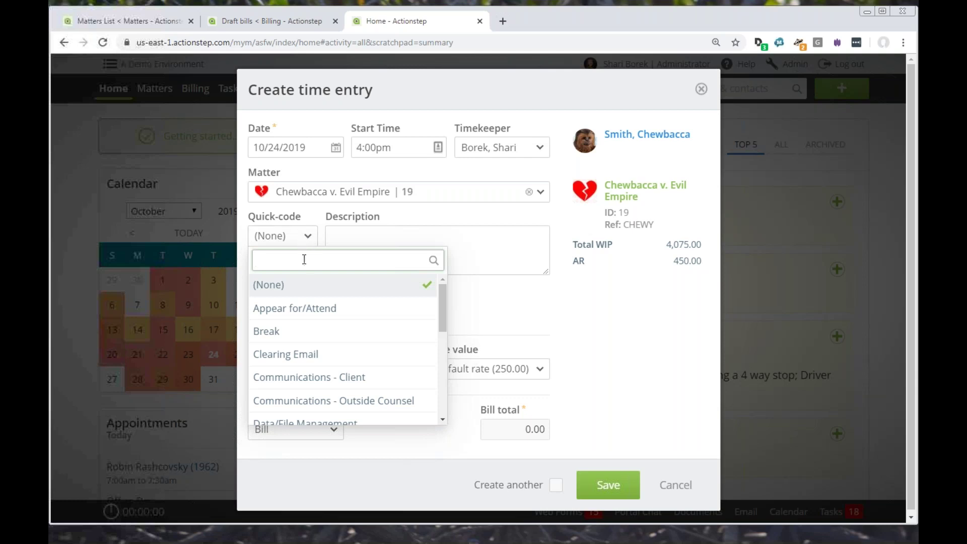
pyautogui.click(305, 314)
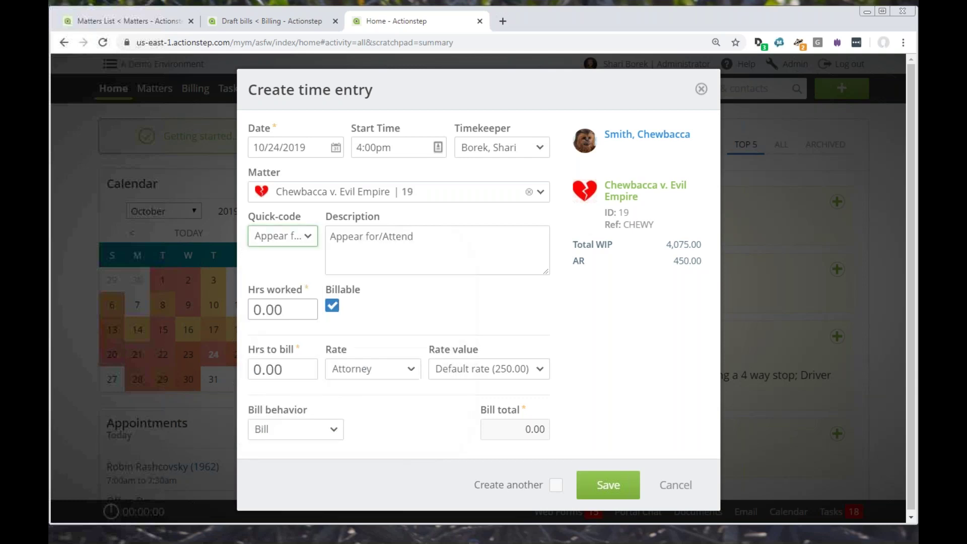
pyautogui.click(423, 239)
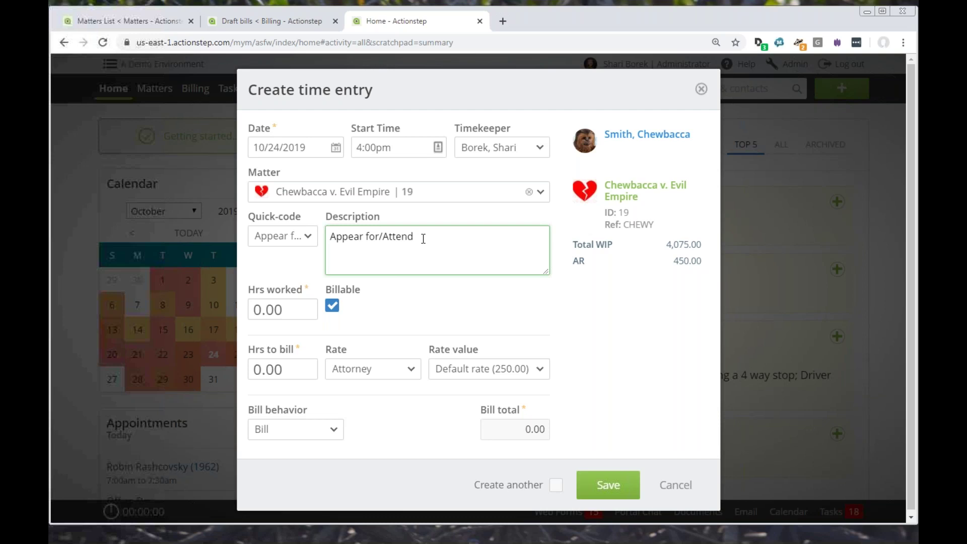
pyautogui.write('Motion for Trial Evidence')
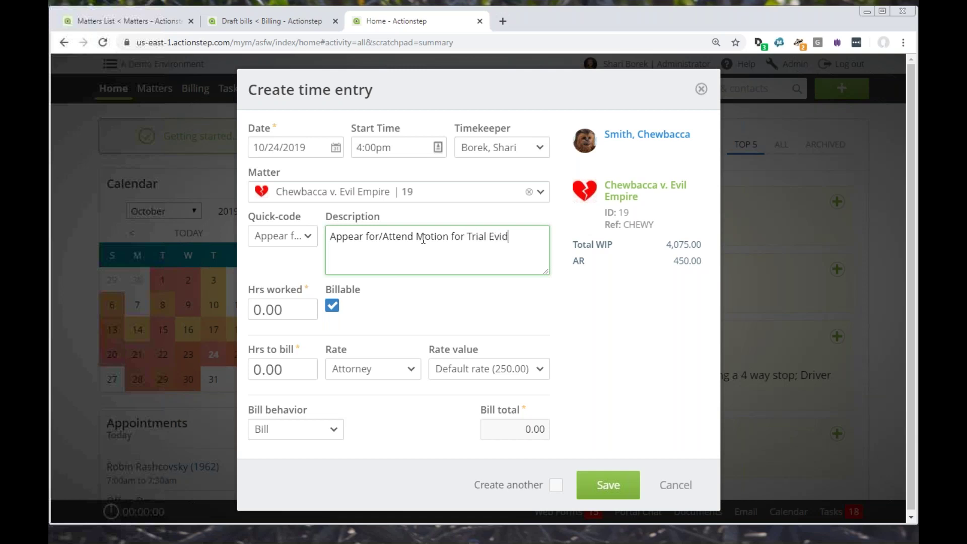
# Enter 0.5 hours worked, keep the Attorney rate and Bill as the bill behavior, and save the time entry.
pyautogui.click(296, 310)
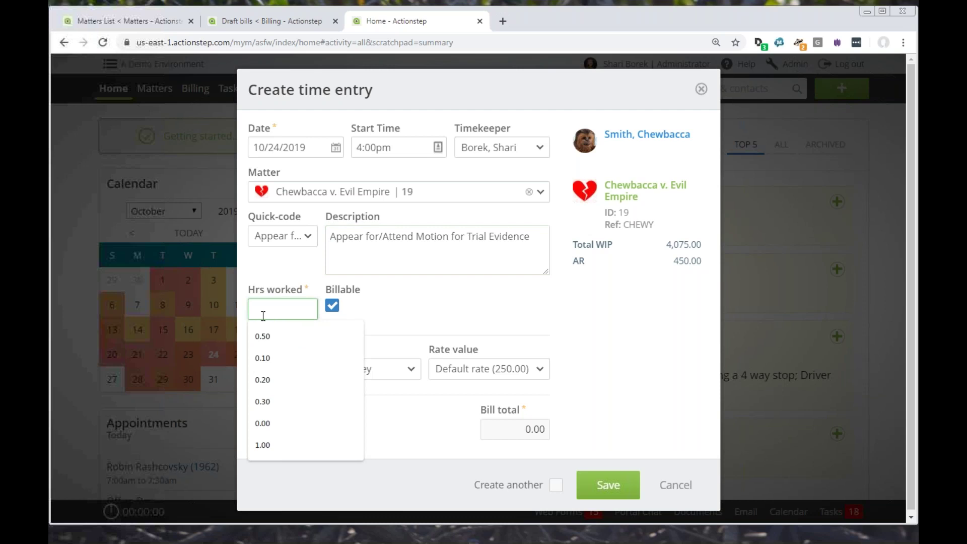
pyautogui.write('.5')
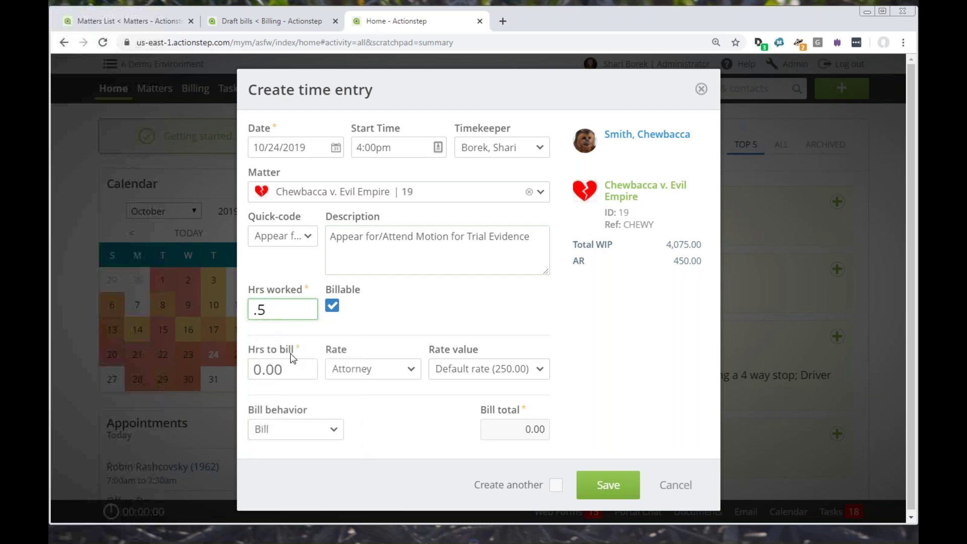
pyautogui.click(291, 370)
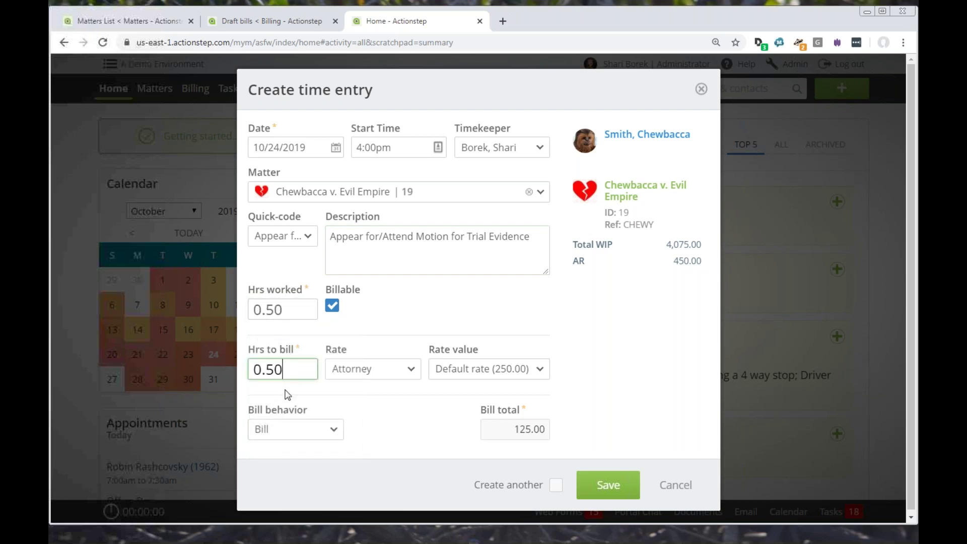
pyautogui.click(383, 373)
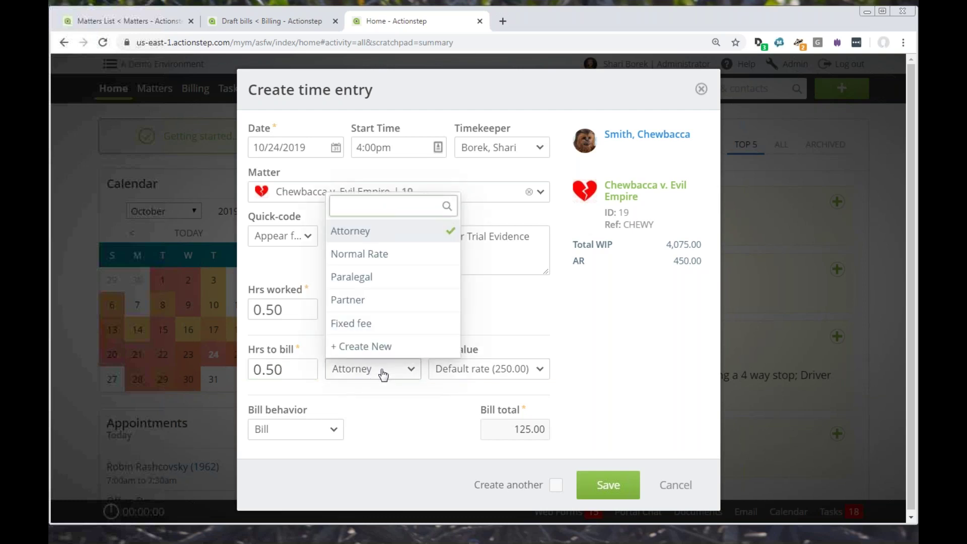
pyautogui.click(382, 373)
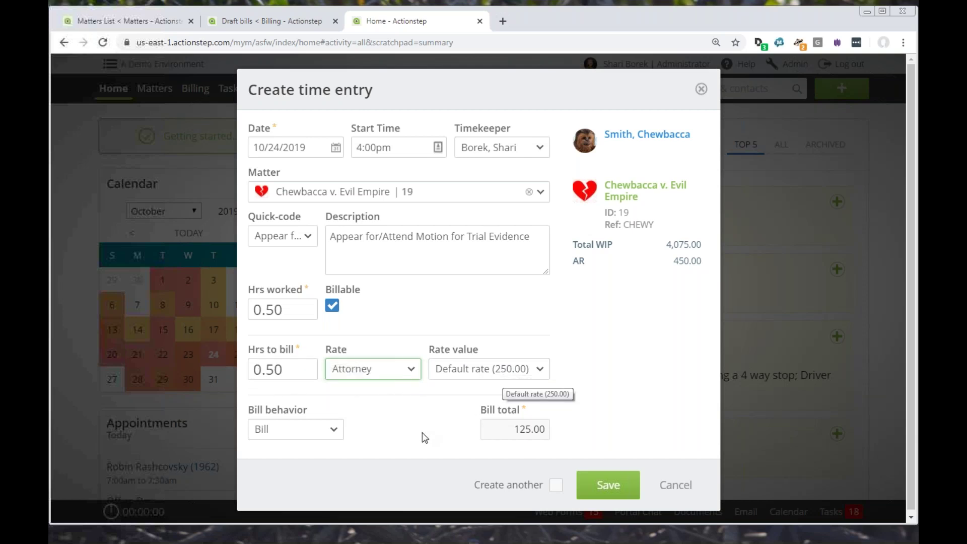
pyautogui.click(302, 429)
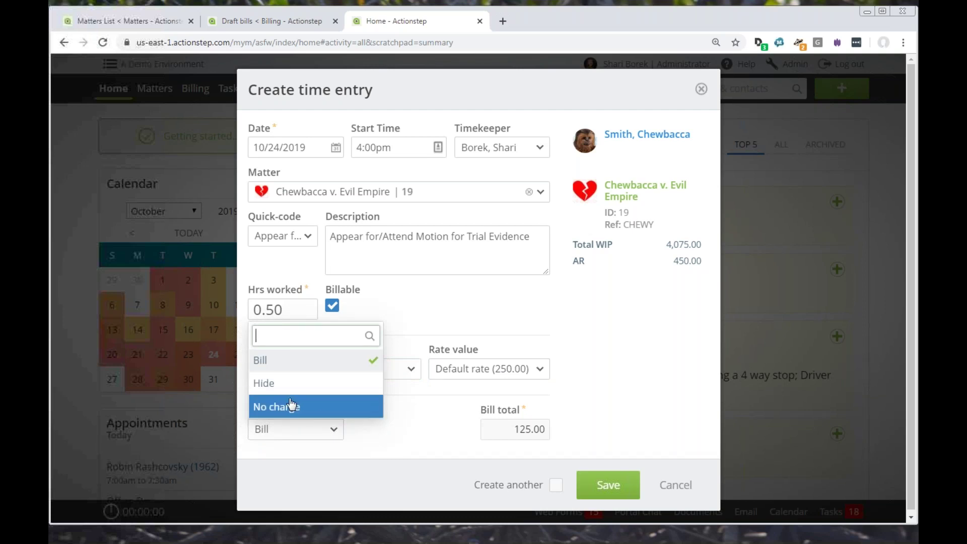
pyautogui.click(306, 460)
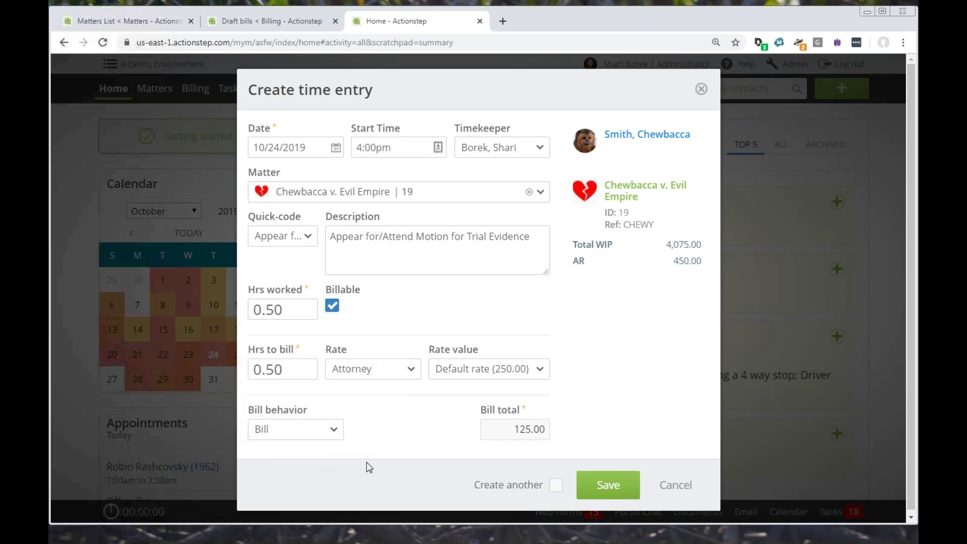
pyautogui.click(616, 487)
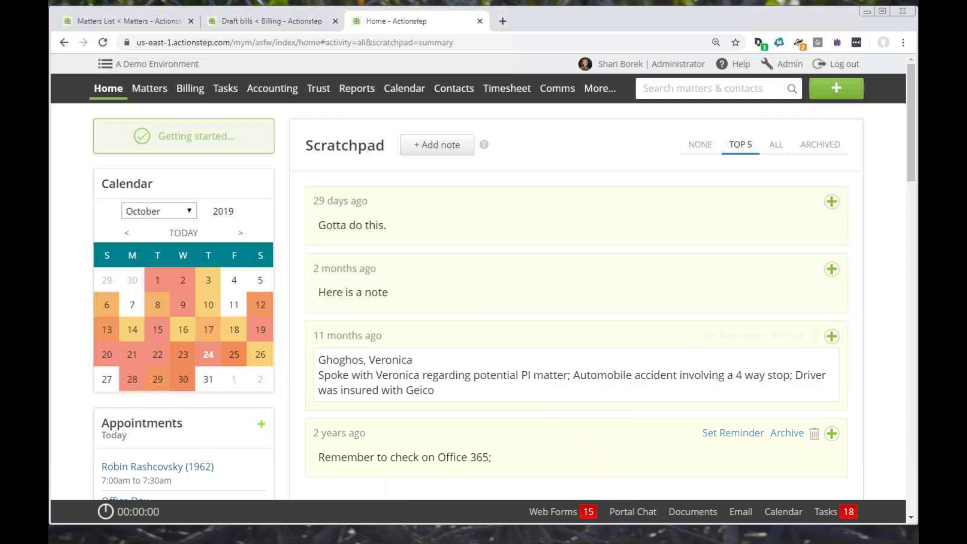
# Open today's timesheet to review the day's time entries.
pyautogui.click(500, 90)
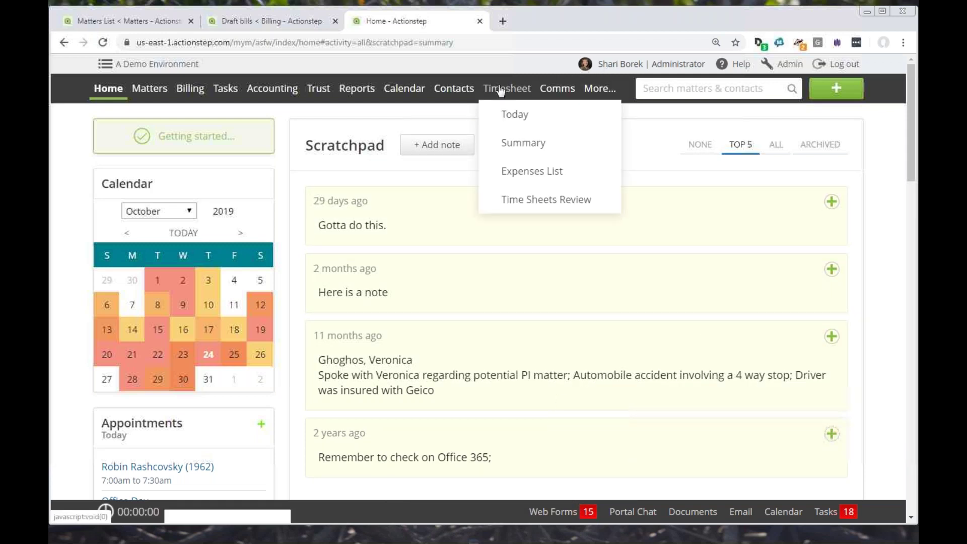
pyautogui.click(514, 114)
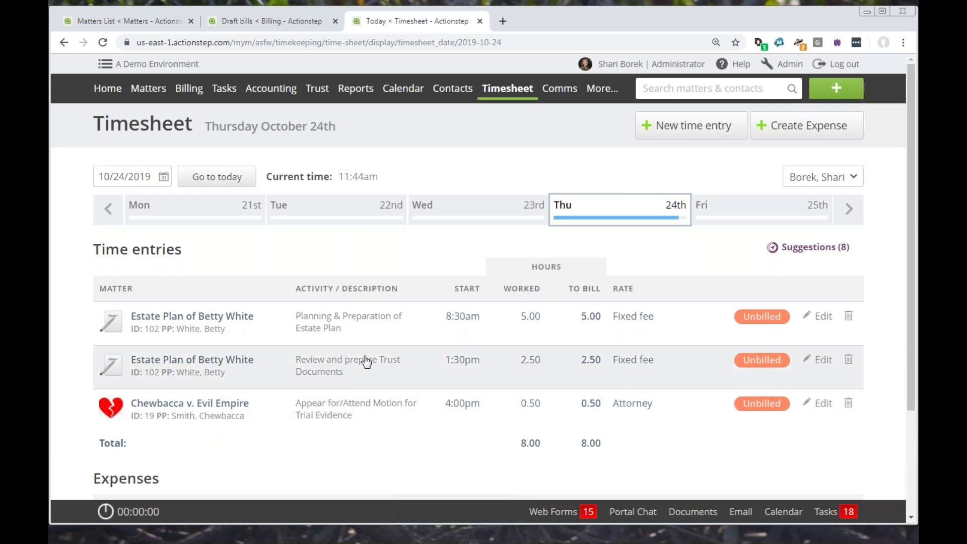
pyautogui.moveTo(603, 220)
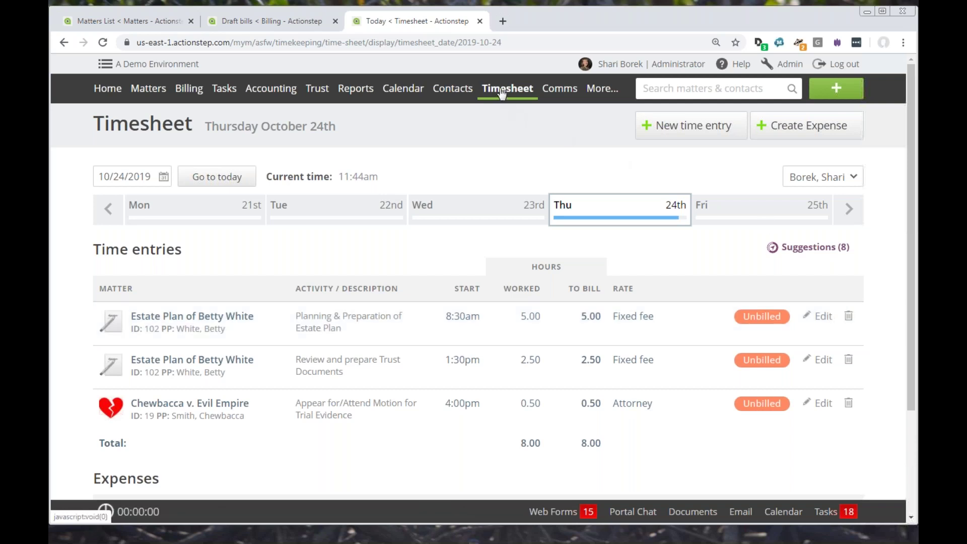
# Open the timesheet summary and look through the available hour-type views.
pyautogui.moveTo(506, 91)
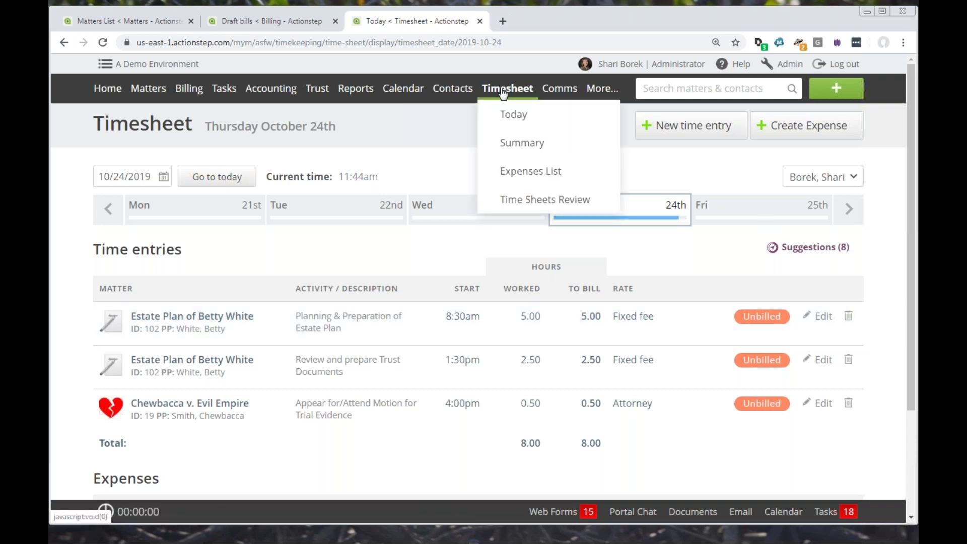
pyautogui.click(517, 145)
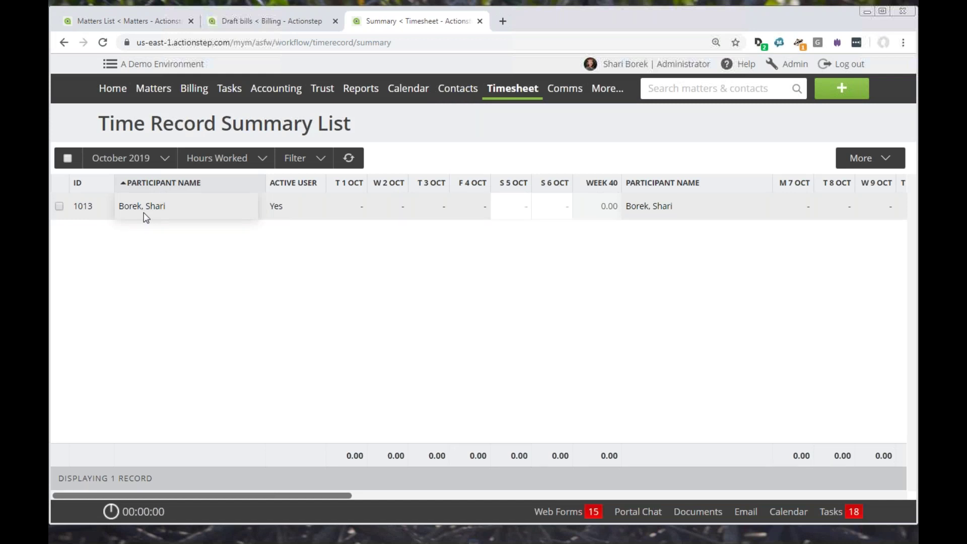
pyautogui.click(222, 158)
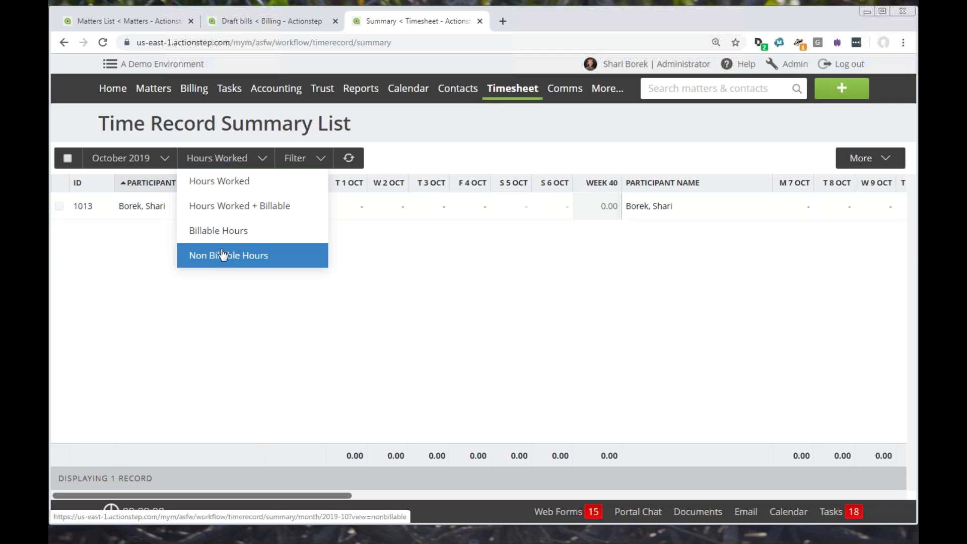
pyautogui.moveTo(524, 97)
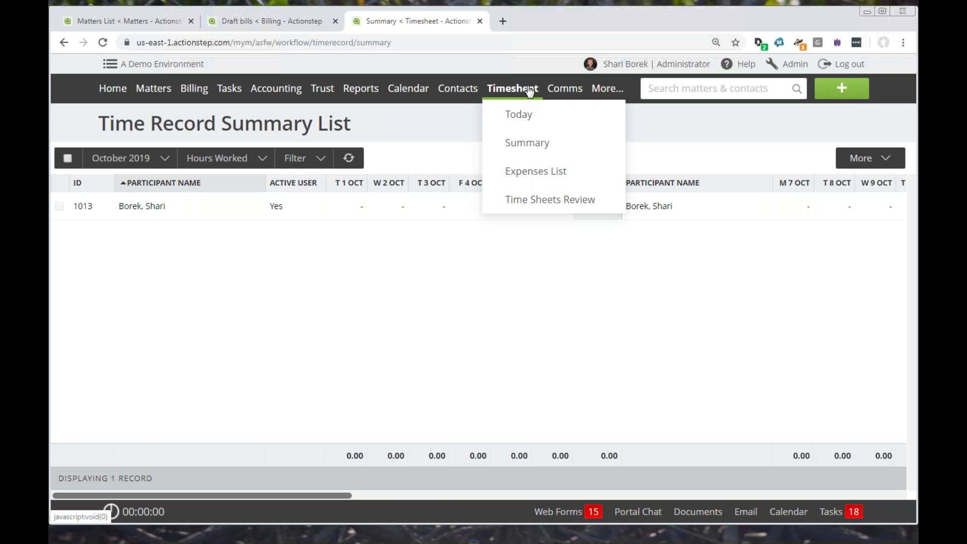
# Search for "chew", open the Chewbacca v. Evil Empire matter and go to its billing overview.
pyautogui.click(695, 86)
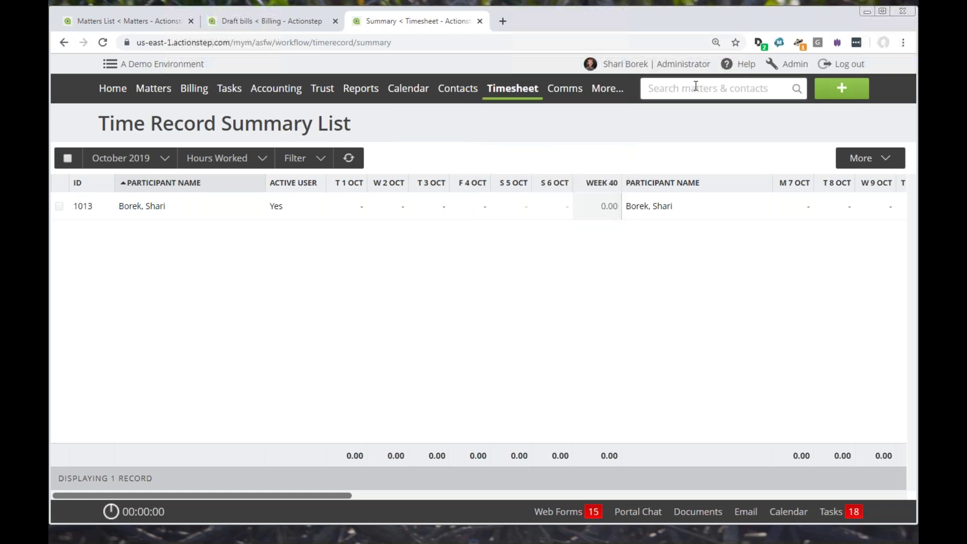
pyautogui.write('chew')
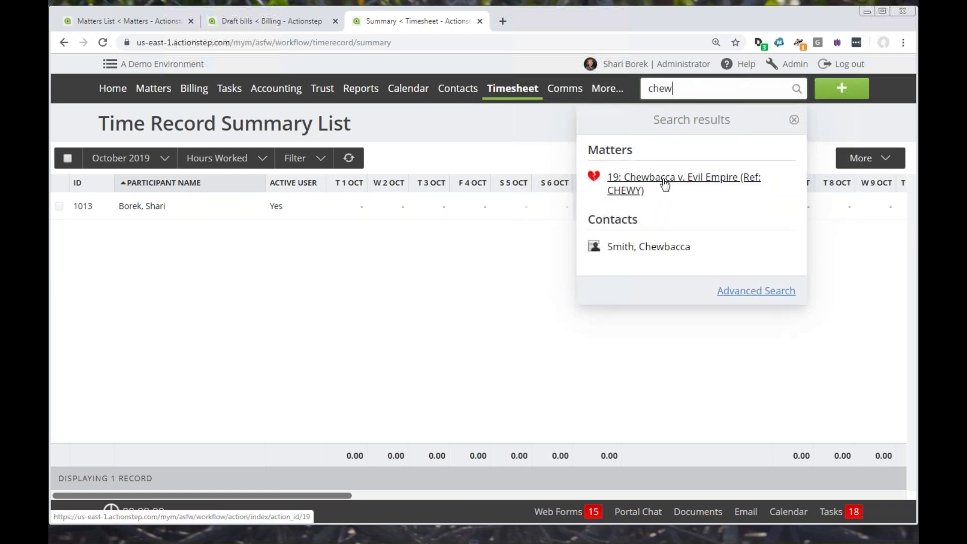
pyautogui.click(665, 184)
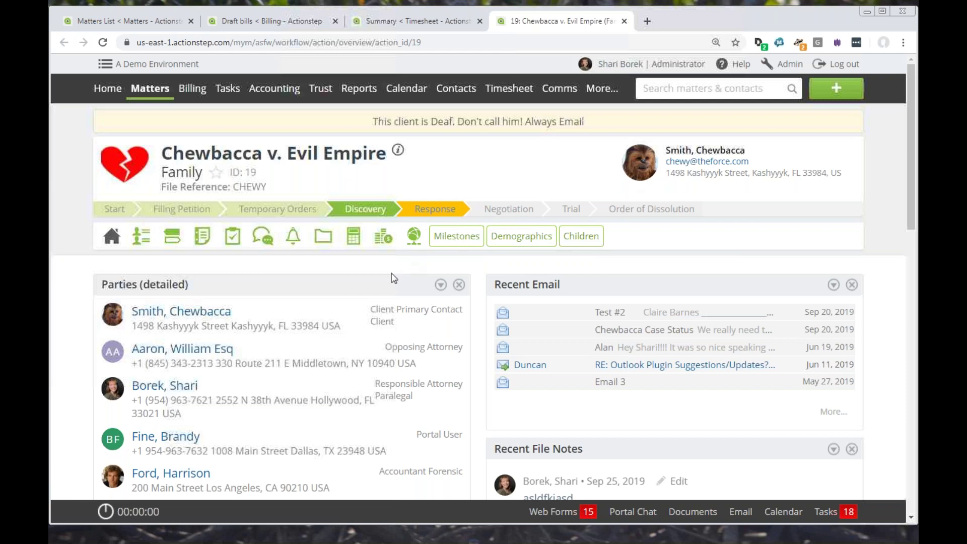
pyautogui.click(353, 240)
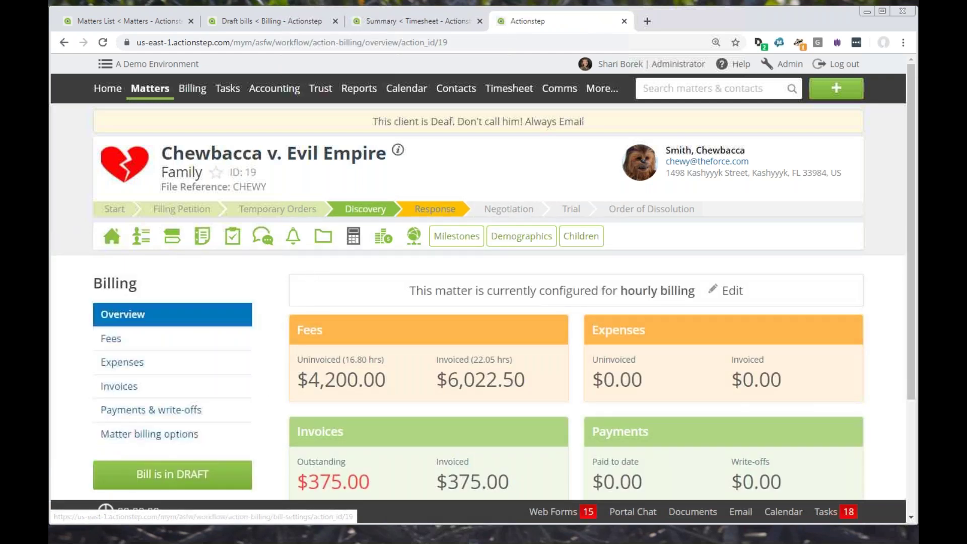
# Examine the invoiced and uninvoiced fee amounts in the matter's billing overview.
pyautogui.scroll(-1, 312, 361)
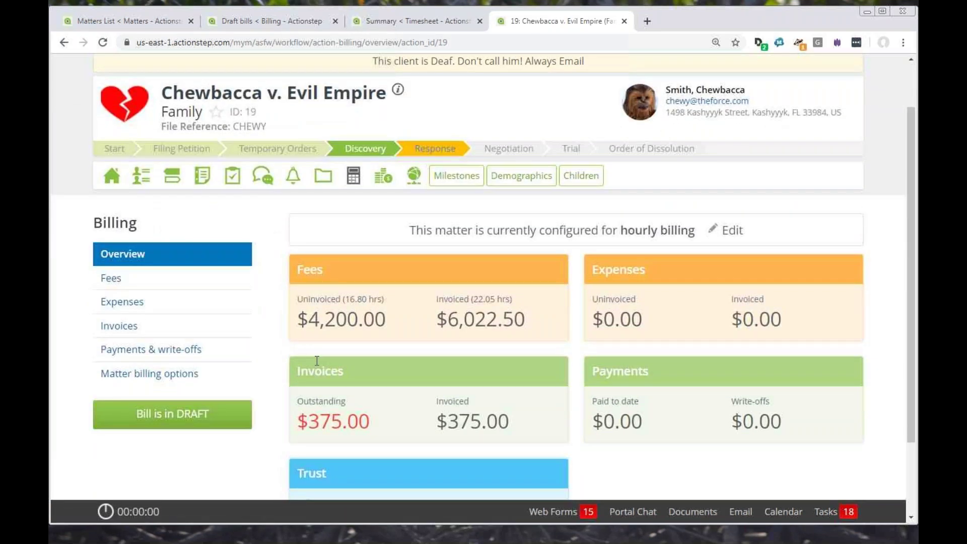
pyautogui.scroll(-1, 317, 361)
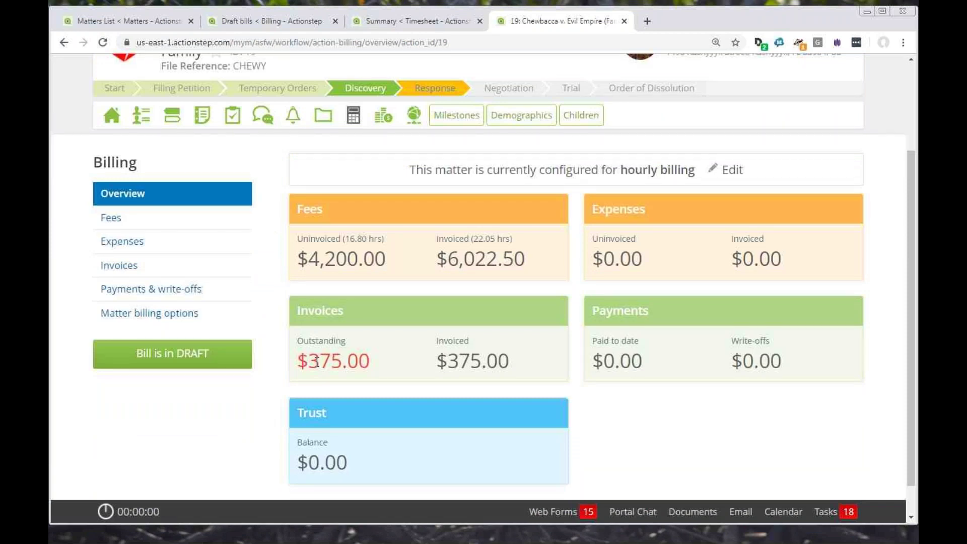
pyautogui.moveTo(451, 251); pyautogui.dragTo(531, 258)
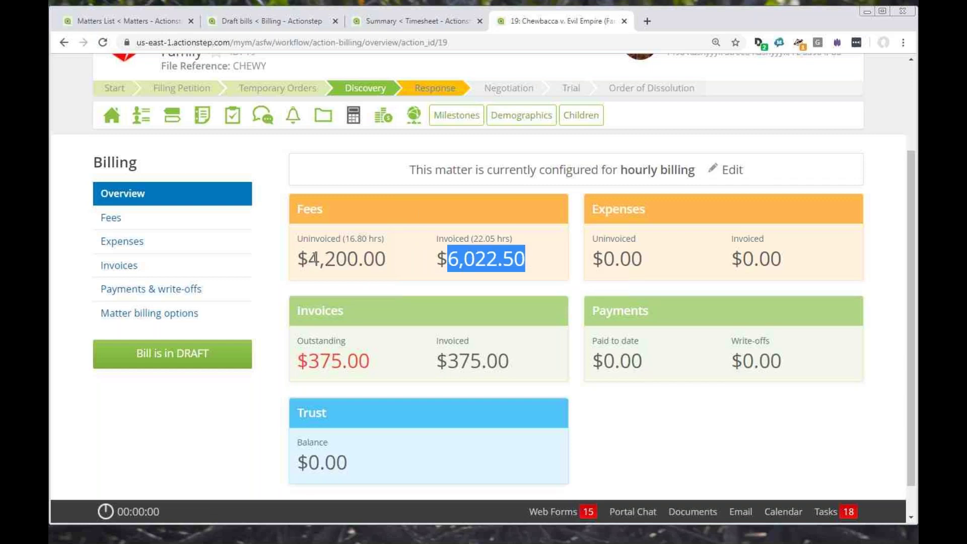
pyautogui.moveTo(313, 258); pyautogui.dragTo(402, 261)
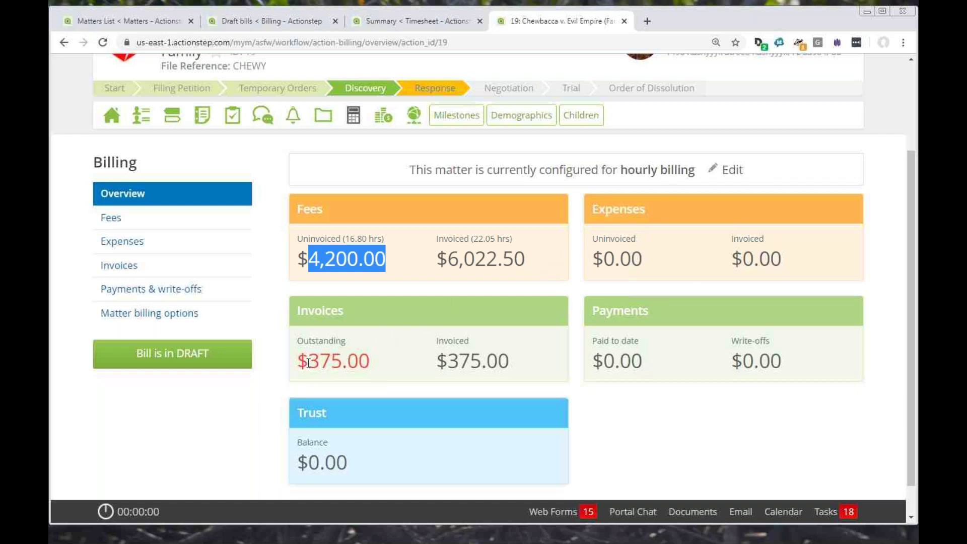
# Check the outstanding invoice amount, then look through the matter's fee entries, including their bill status and invoice numbers.
pyautogui.moveTo(309, 361); pyautogui.dragTo(368, 362)
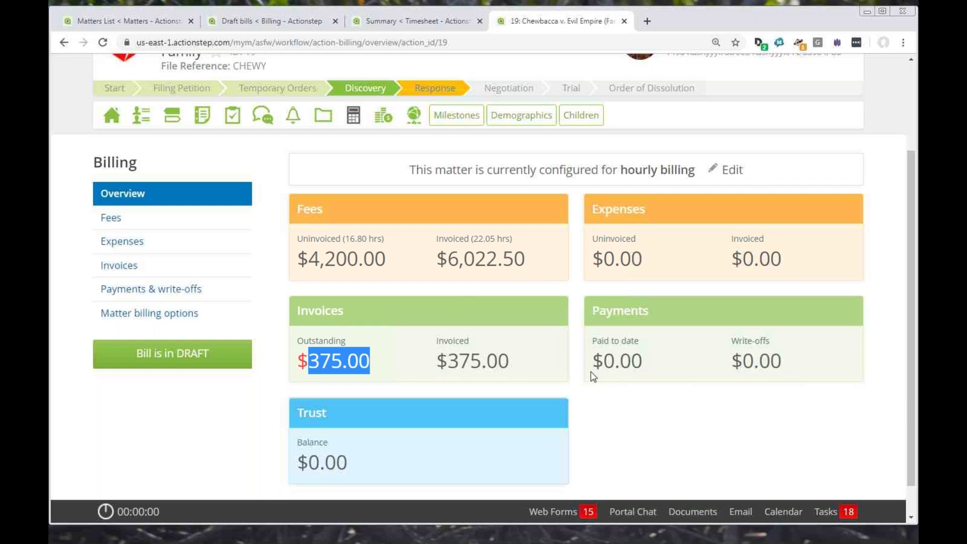
pyautogui.click(599, 385)
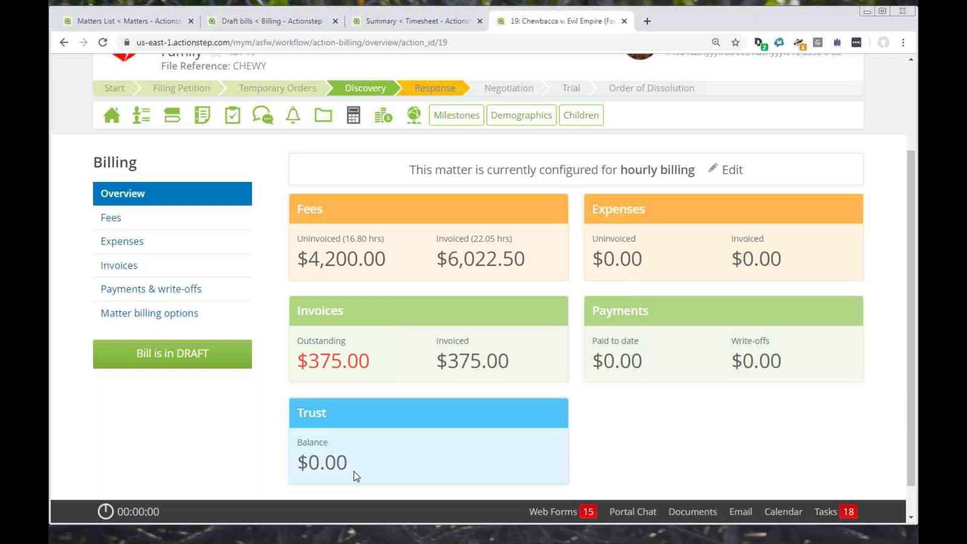
pyautogui.click(110, 219)
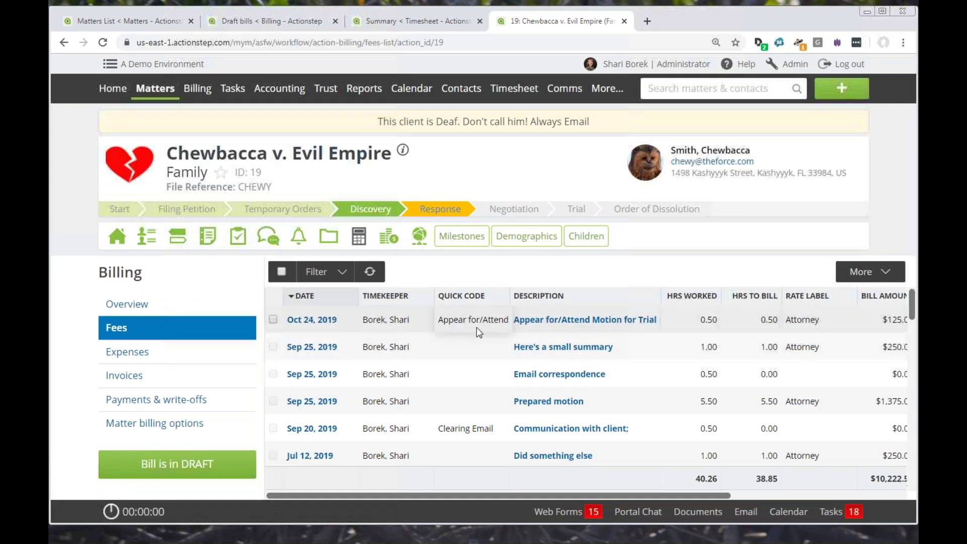
pyautogui.scroll(-5, 506, 321)
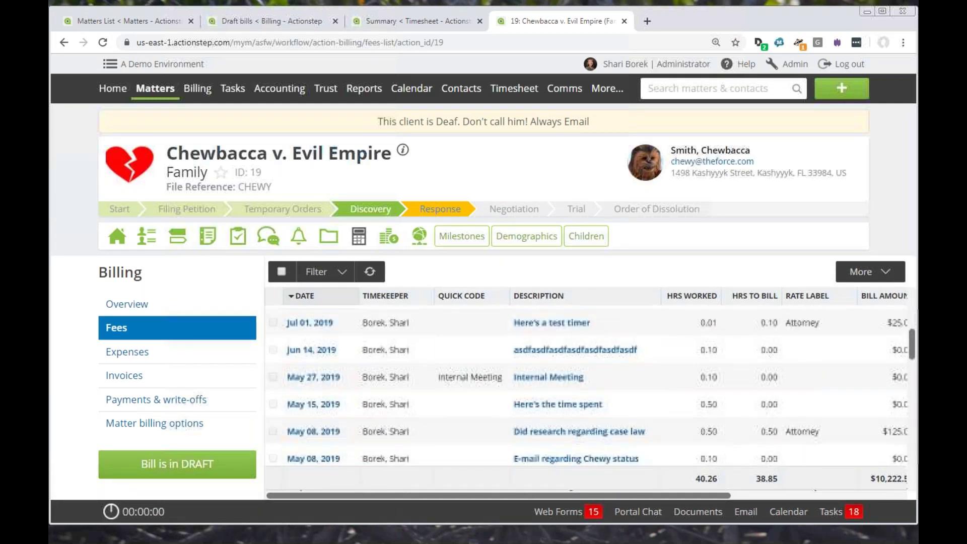
pyautogui.scroll(-5, 502, 375)
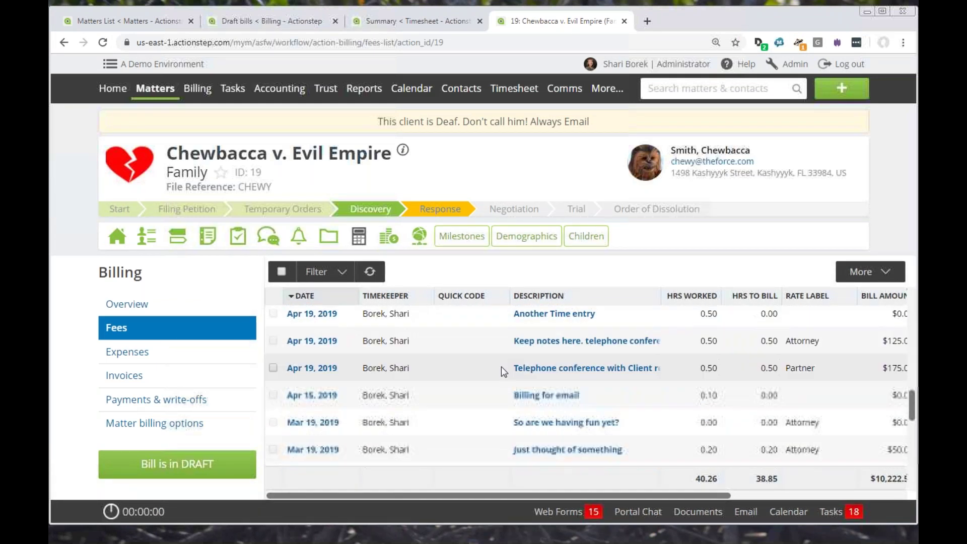
pyautogui.scroll(-2, 503, 374)
pyautogui.moveTo(491, 498); pyautogui.dragTo(621, 498)
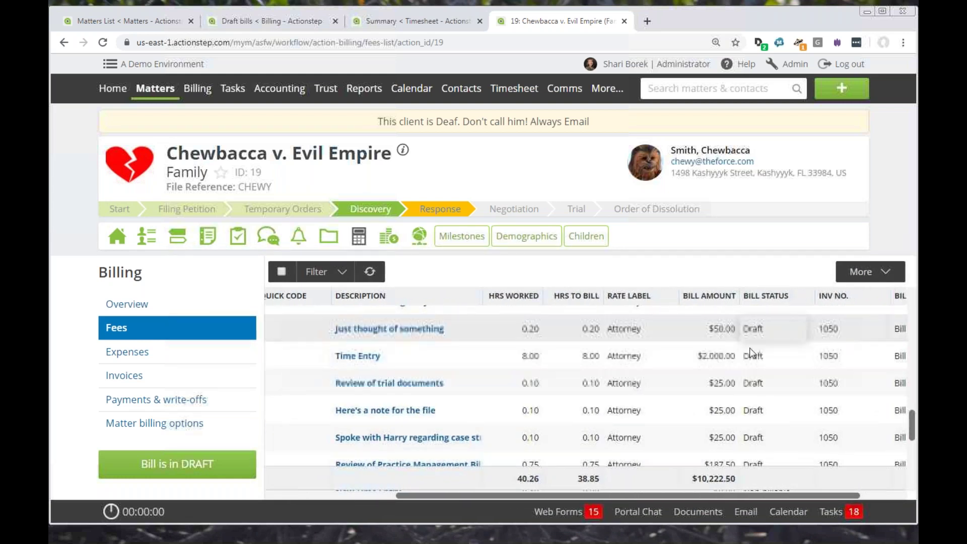
pyautogui.scroll(-5, 746, 414)
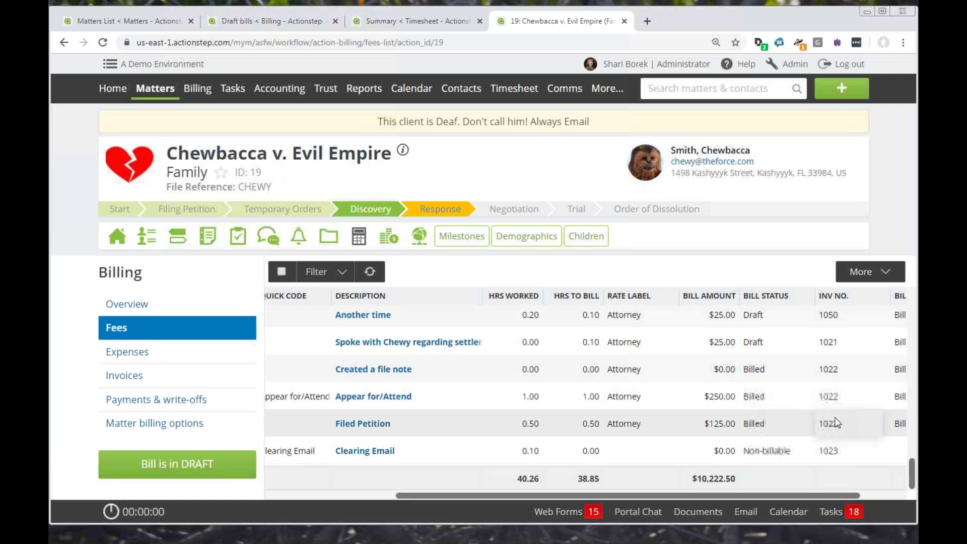
pyautogui.moveTo(410, 493); pyautogui.dragTo(268, 501)
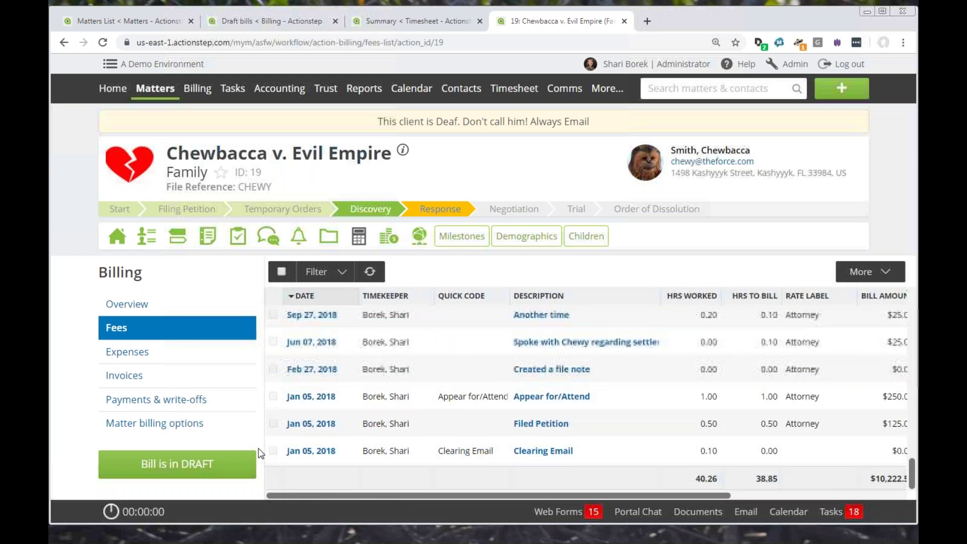
# Open the matter's expenses and record a new expense using the "Courier - Ground - 5lbs or less" template.
pyautogui.click(129, 355)
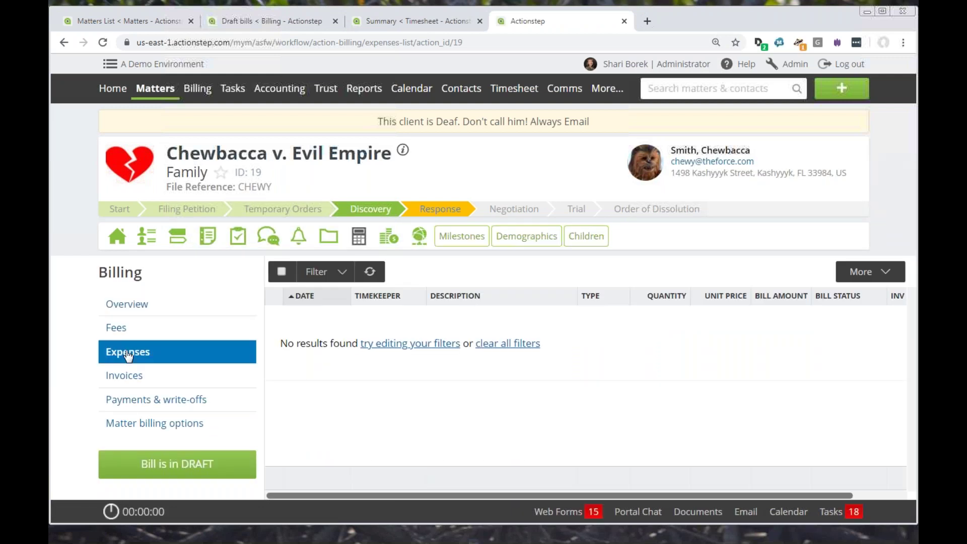
pyautogui.click(855, 91)
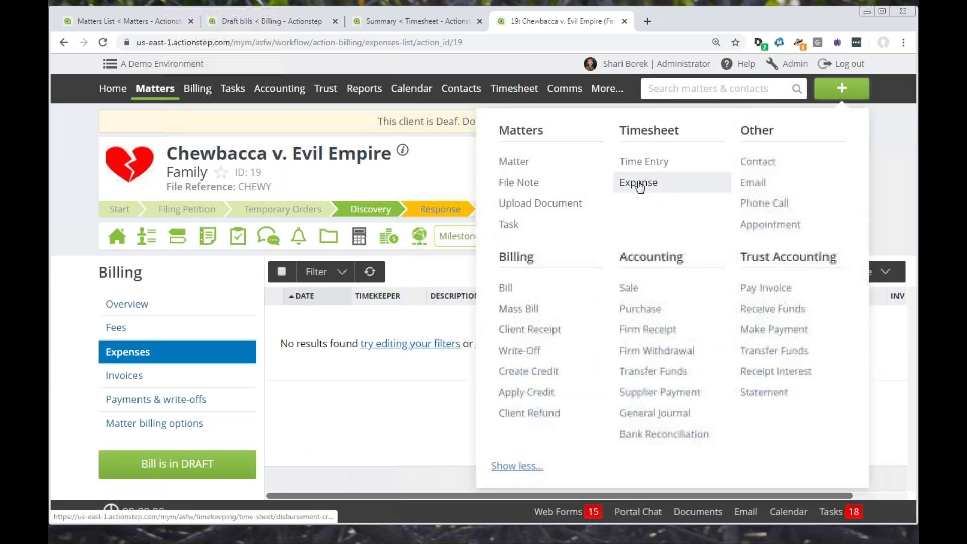
pyautogui.click(638, 184)
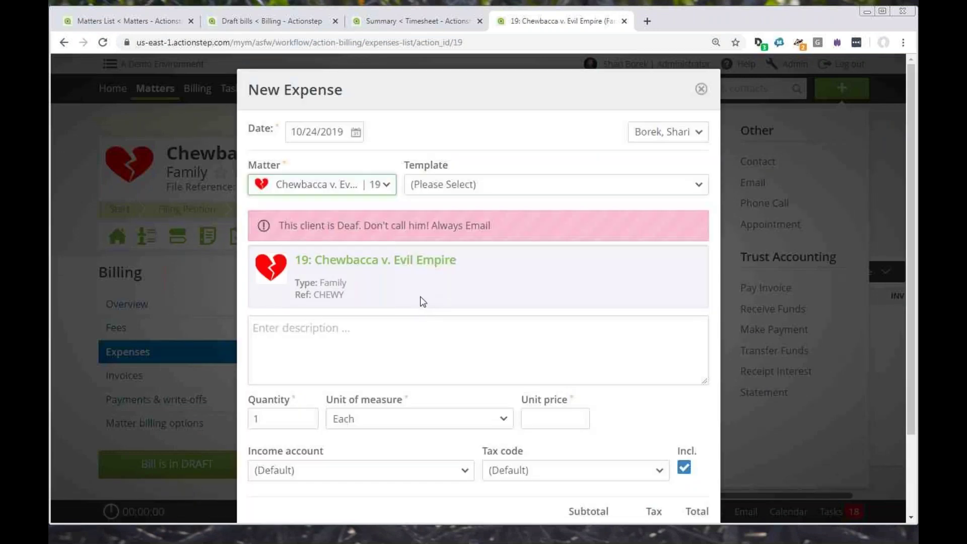
pyautogui.click(286, 344)
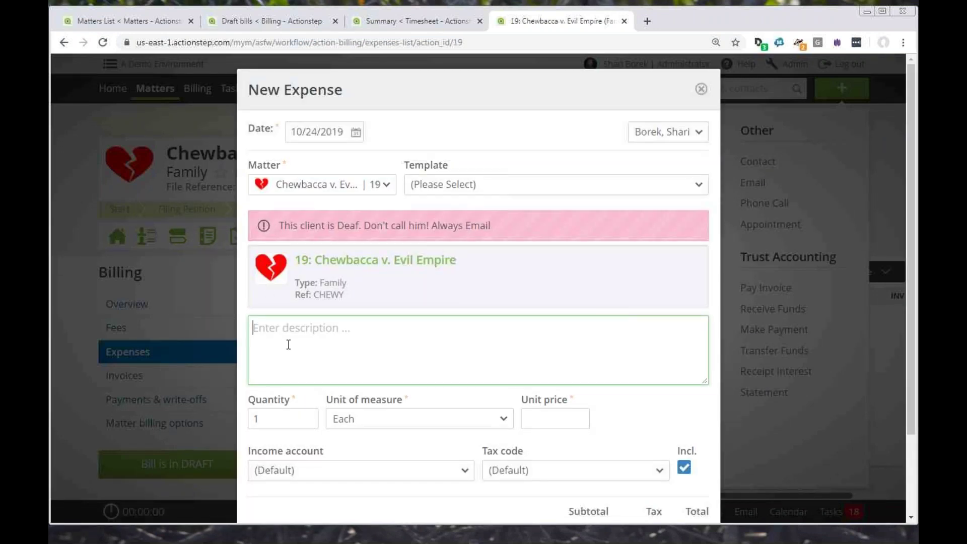
pyautogui.click(488, 183)
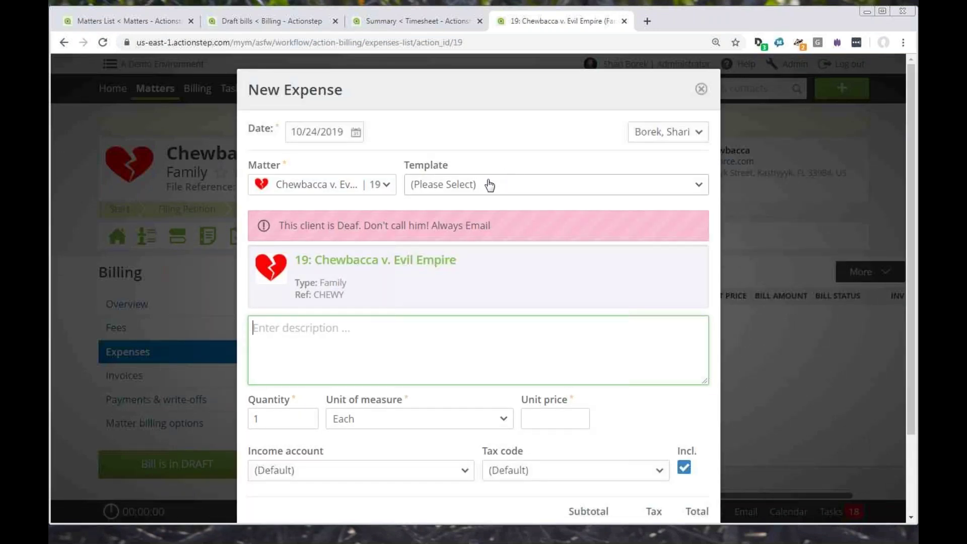
pyautogui.click(479, 230)
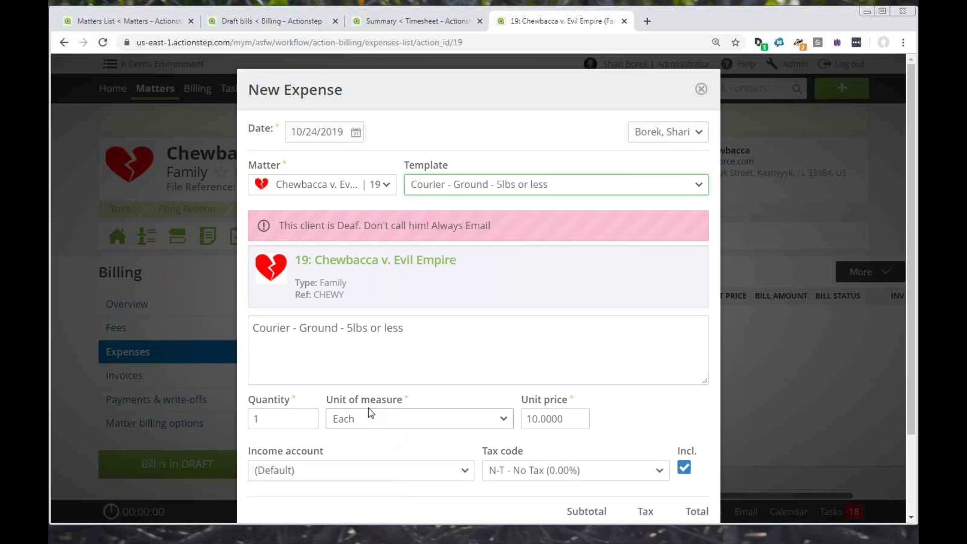
pyautogui.scroll(-2, 375, 400)
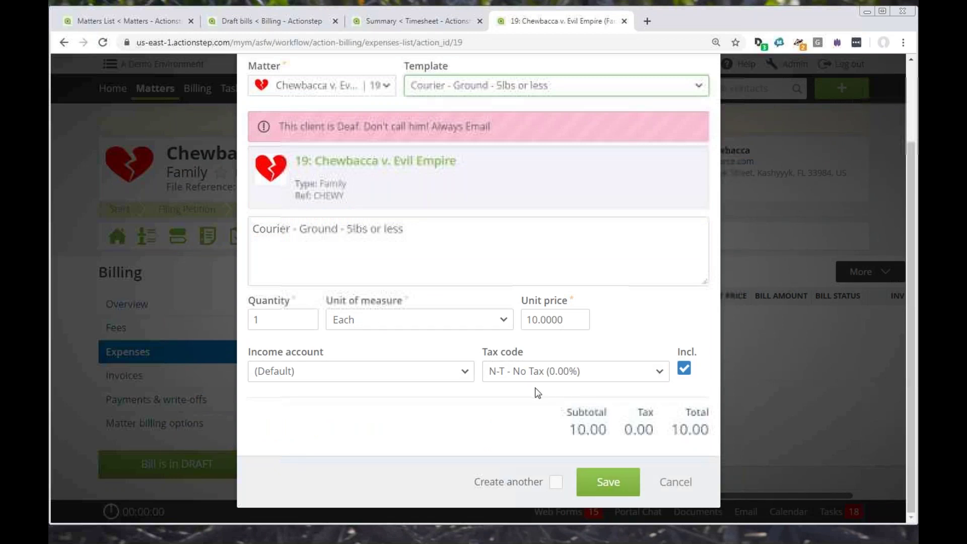
pyautogui.click(621, 489)
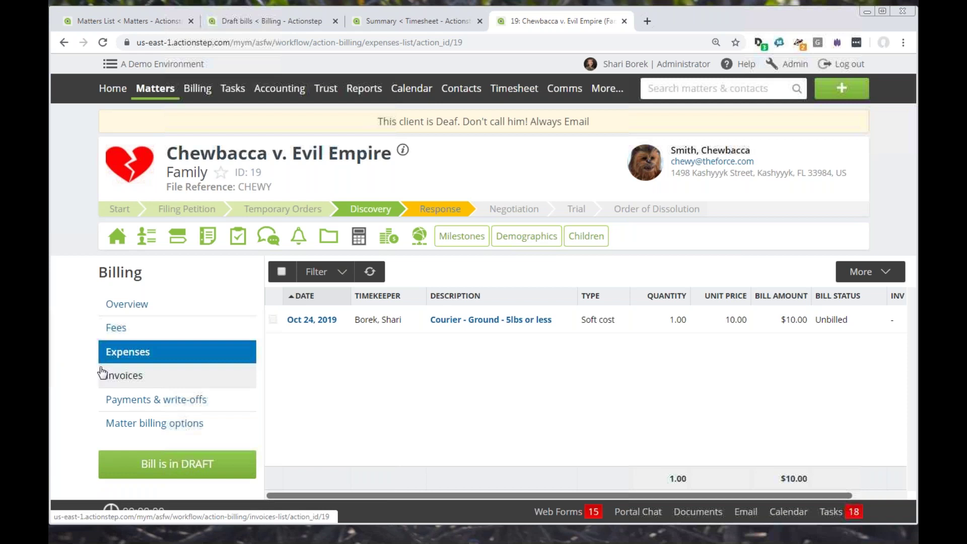
# Look at the matter's invoices list and its payments and write-offs.
pyautogui.click(136, 384)
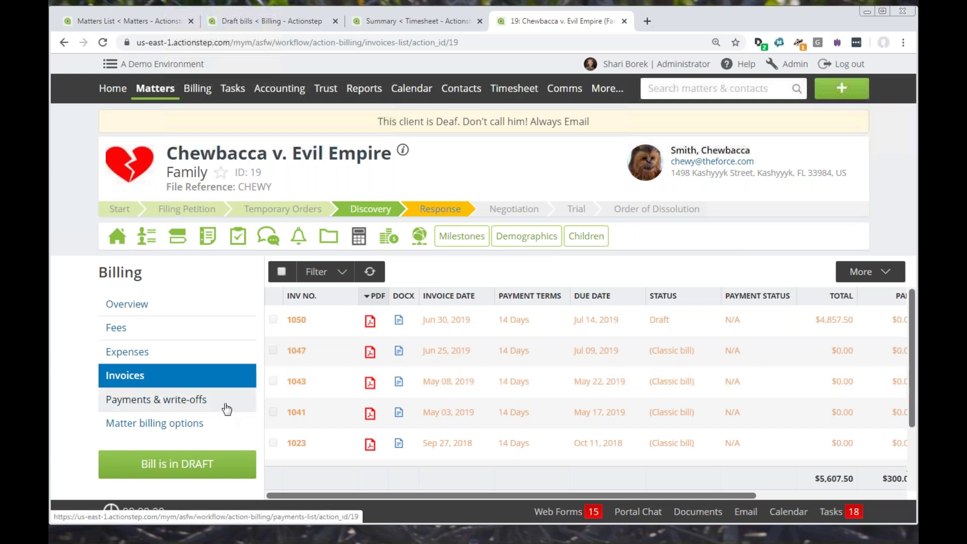
pyautogui.click(164, 403)
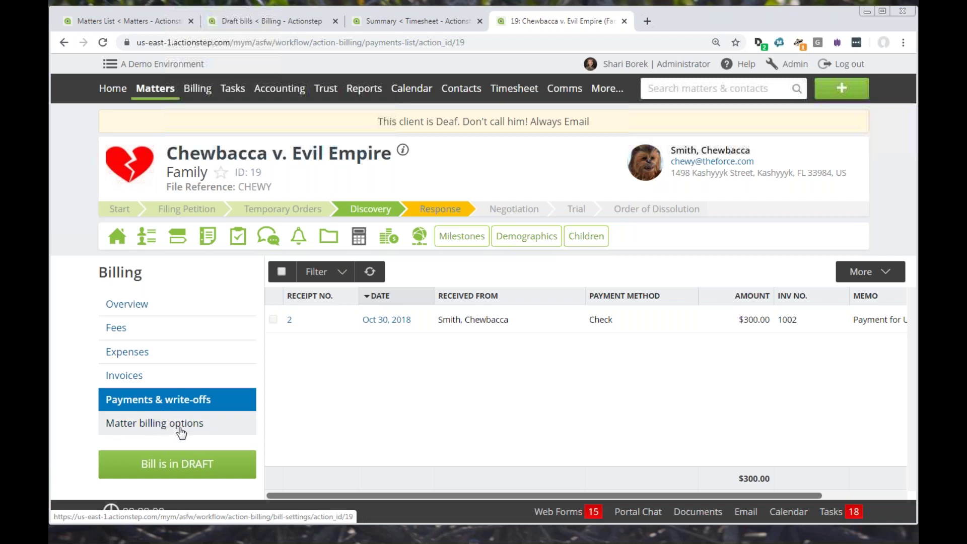
# Review the matter billing options from invoice template through E-Billing and save them.
pyautogui.click(143, 426)
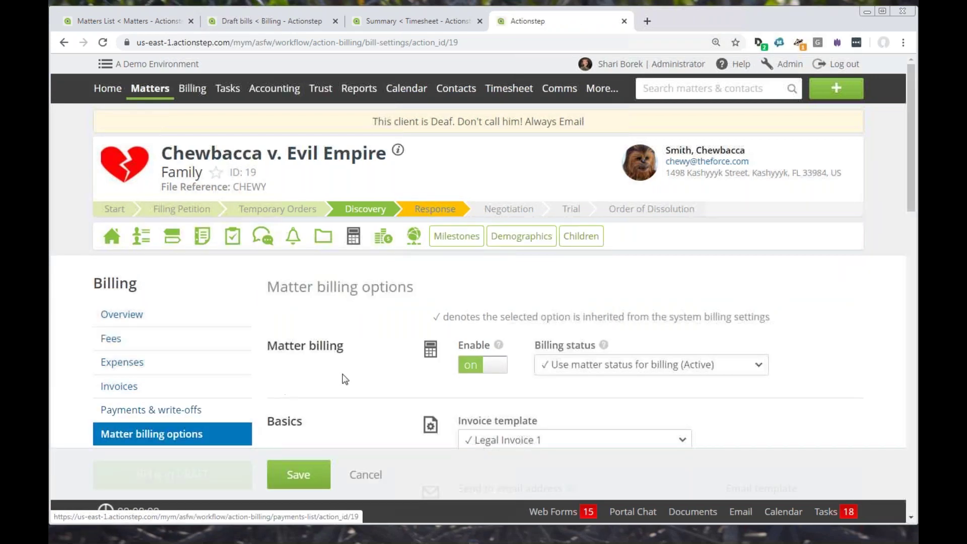
pyautogui.scroll(-3, 431, 359)
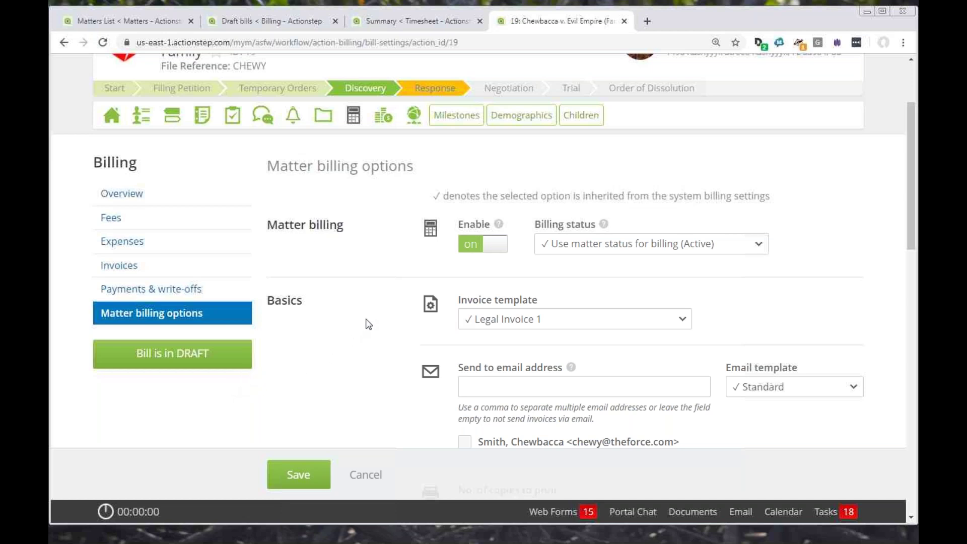
pyautogui.scroll(-6, 368, 323)
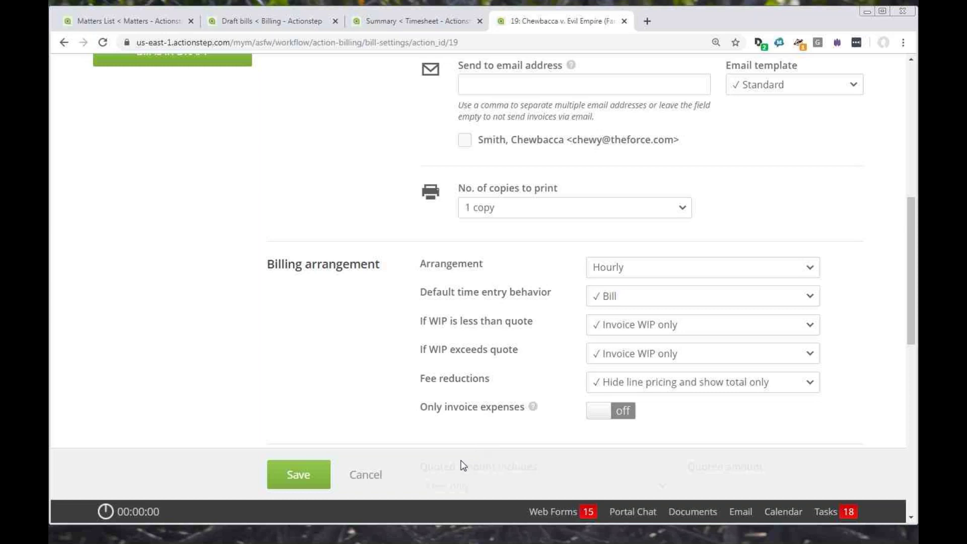
pyautogui.scroll(-5, 360, 373)
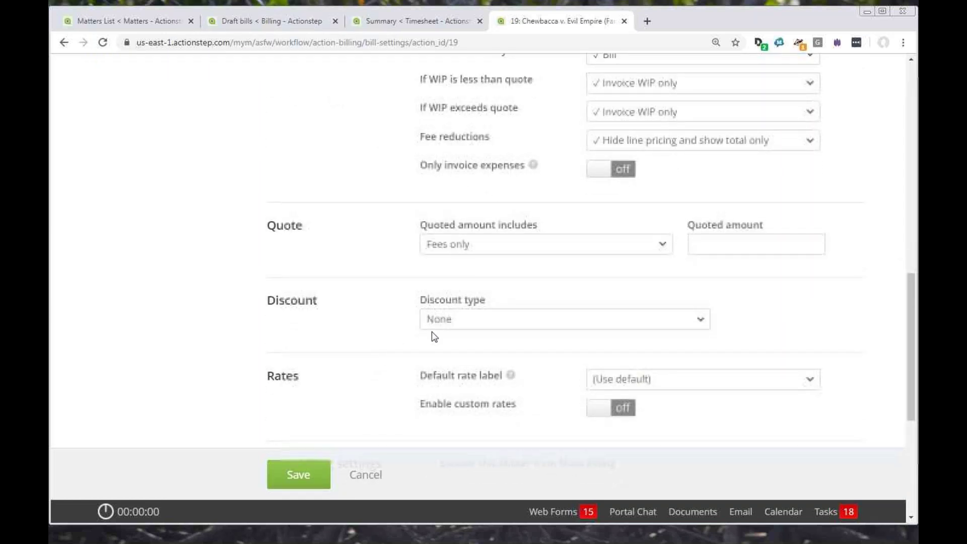
pyautogui.scroll(-3, 432, 403)
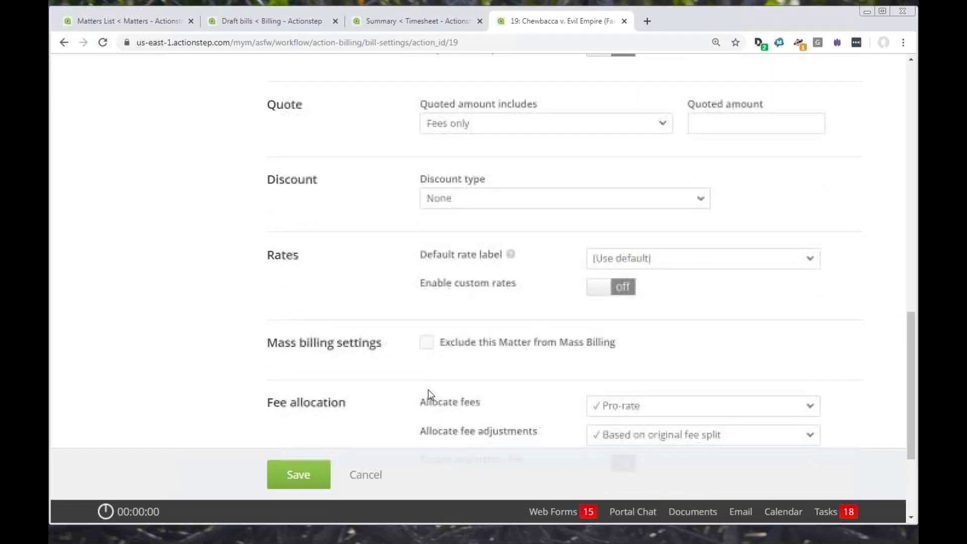
pyautogui.scroll(-3, 428, 389)
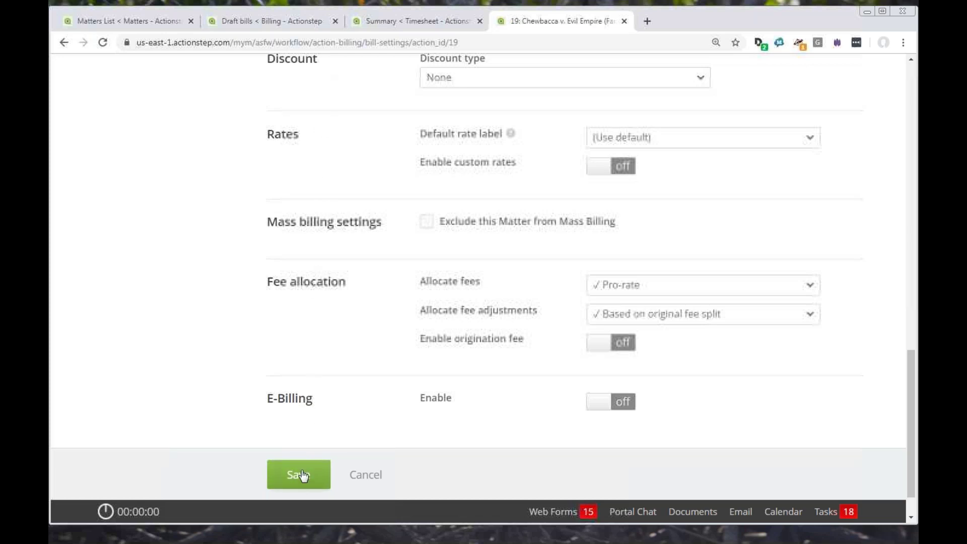
pyautogui.click(301, 487)
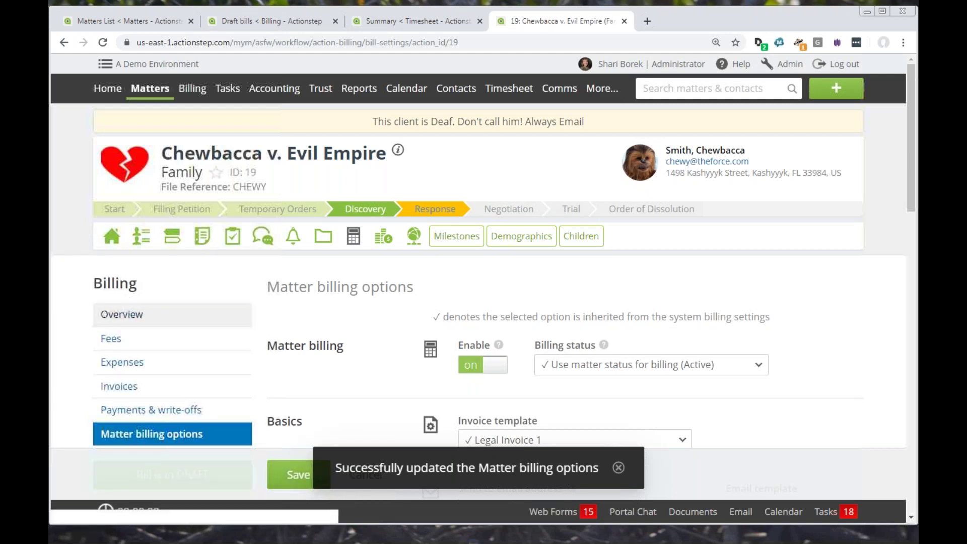
# Return to the billing overview and open the matter's draft bill at its list of fee entries.
pyautogui.click(123, 314)
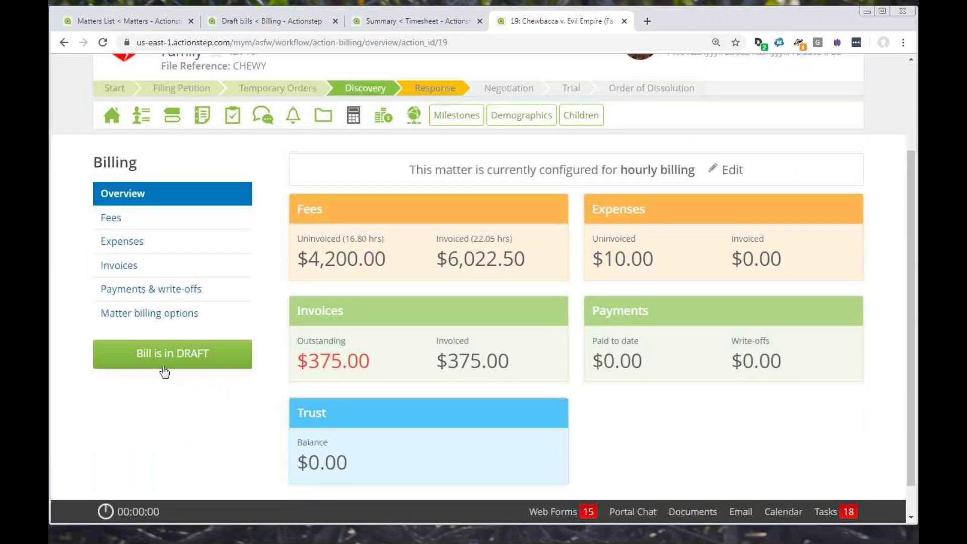
pyautogui.click(194, 353)
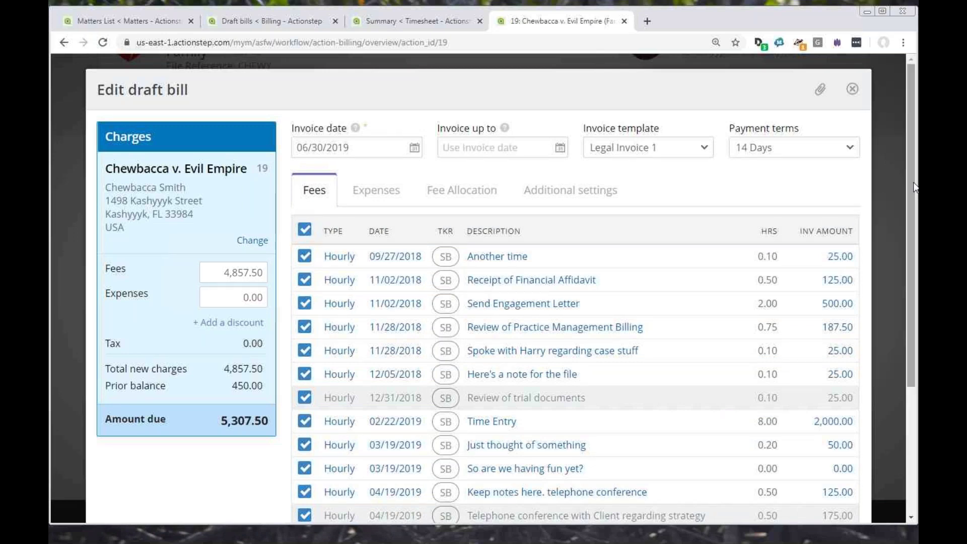
pyautogui.moveTo(916, 188); pyautogui.dragTo(916, 282)
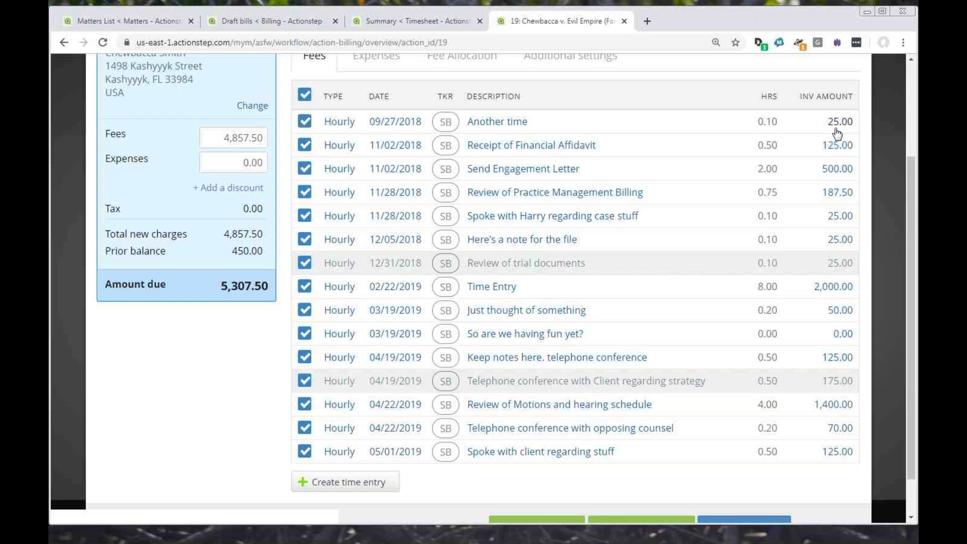
# Change the description of the 03/19/2019 "Just thought of something" entry to "Just thought of something; it was important" and save it.
pyautogui.click(347, 312)
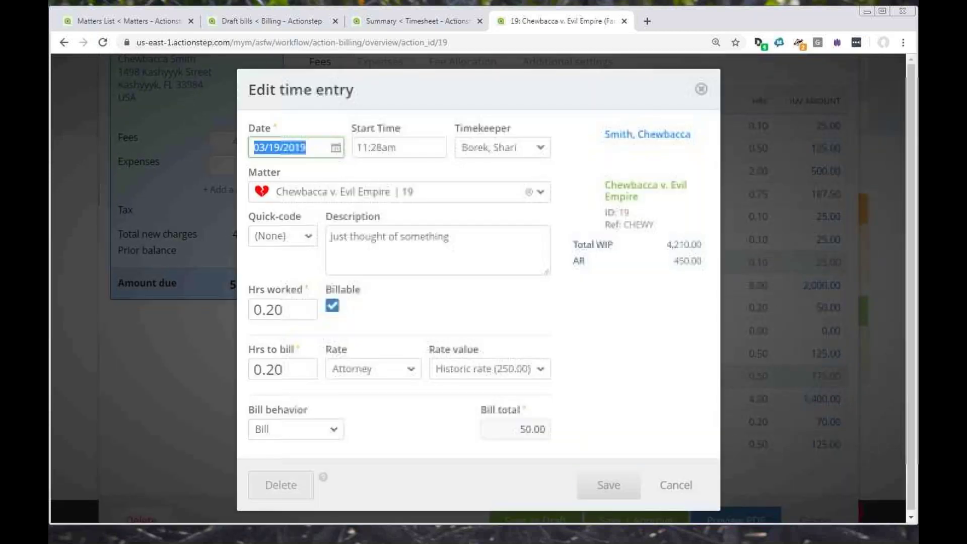
pyautogui.click(454, 245)
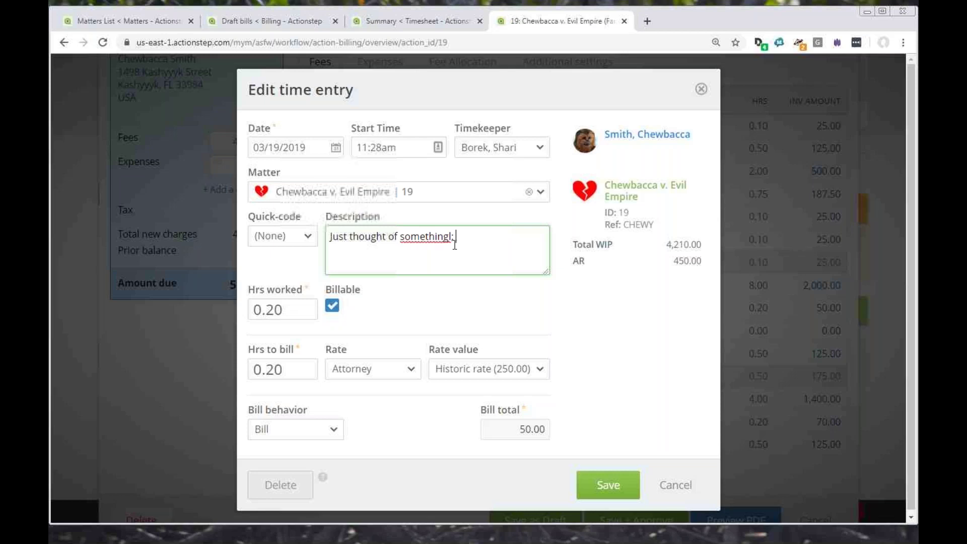
pyautogui.write('it was important')
pyautogui.click(602, 483)
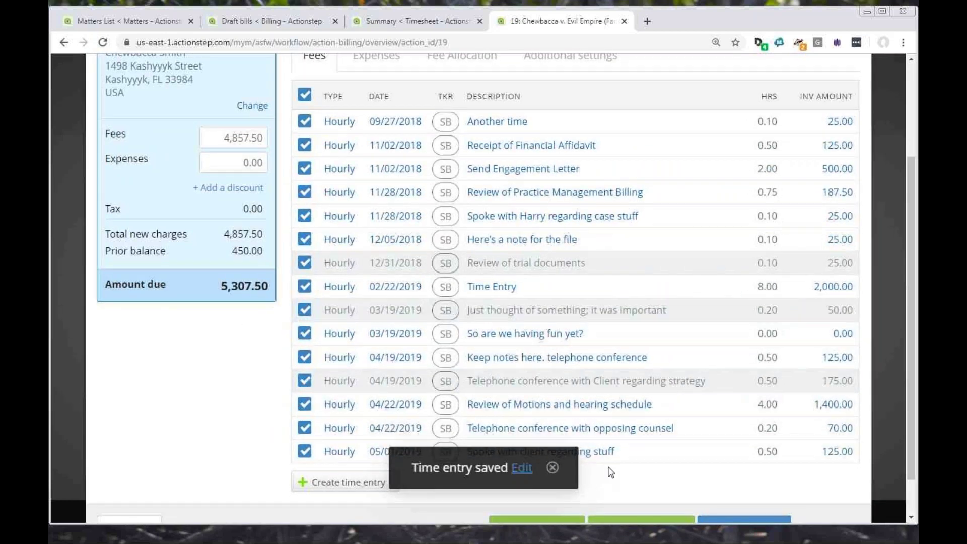
# Preview the draft bill as a PDF and enlarge the preview to read the fee lines.
pyautogui.scroll(-1, 597, 481)
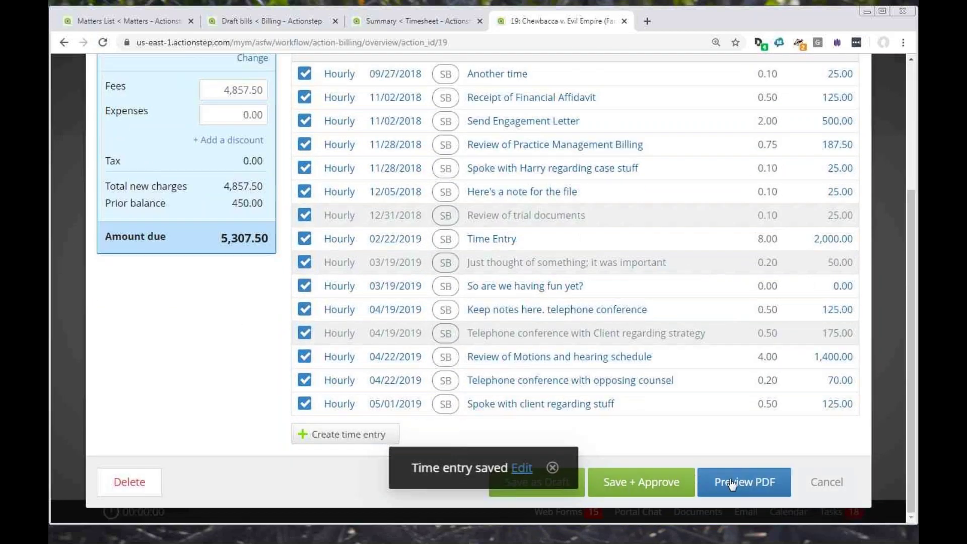
pyautogui.click(552, 468)
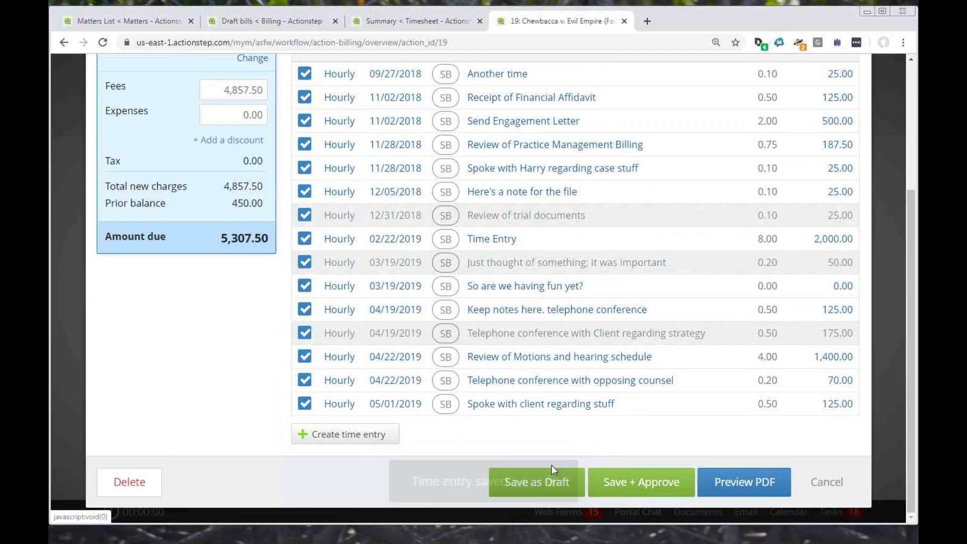
pyautogui.click(743, 481)
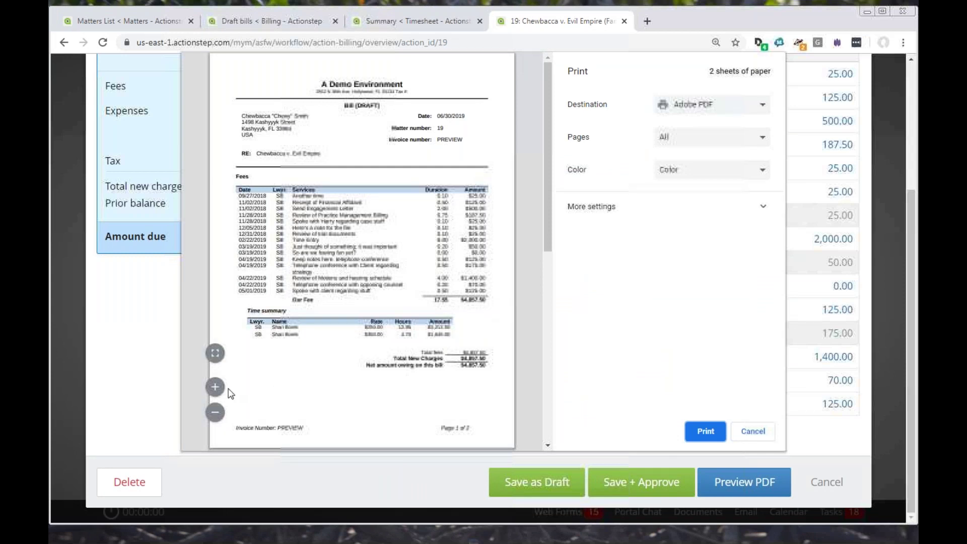
pyautogui.click(215, 387)
pyautogui.click(215, 387)
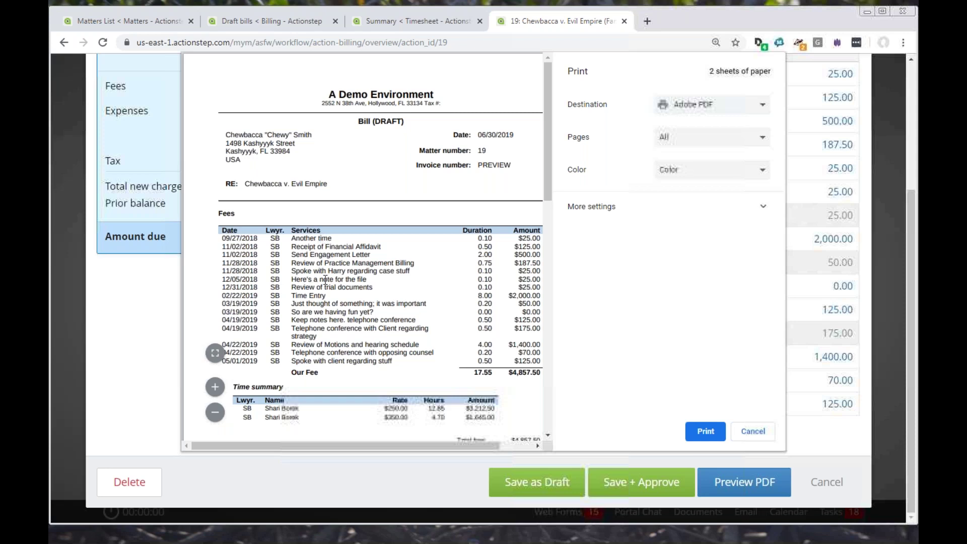
# Read the draft bill preview through the time summary and statement of account, dismissing the appointment reminder.
pyautogui.scroll(-1, 450, 336)
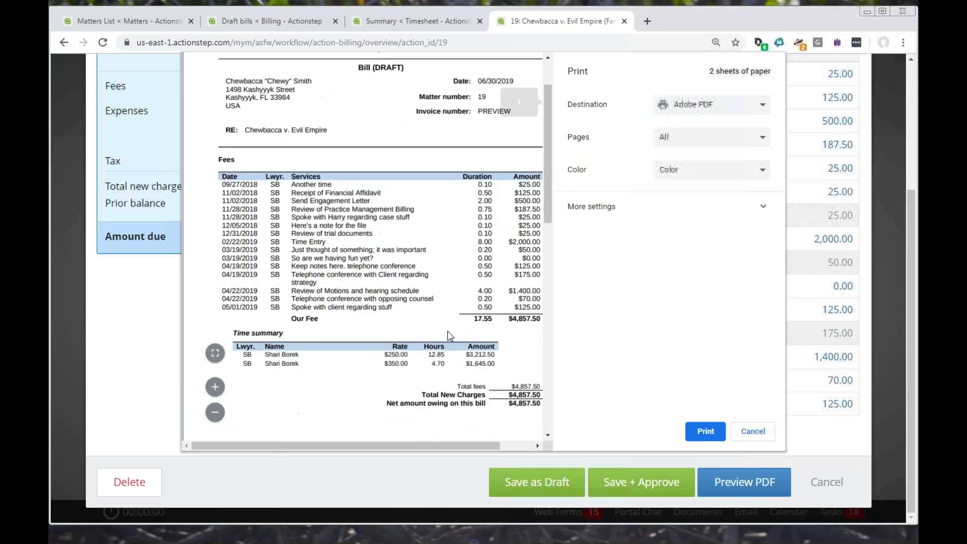
pyautogui.scroll(-2, 450, 336)
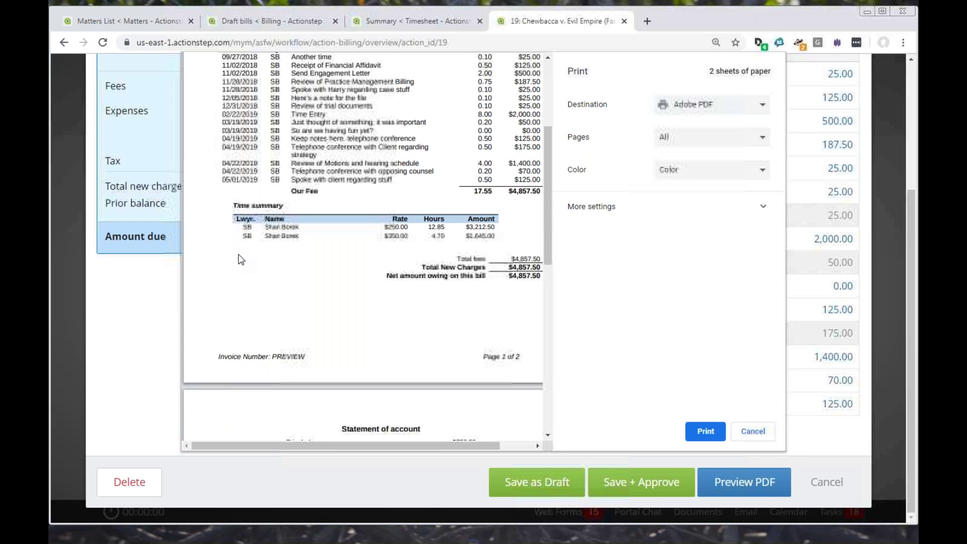
pyautogui.scroll(4, 238, 254)
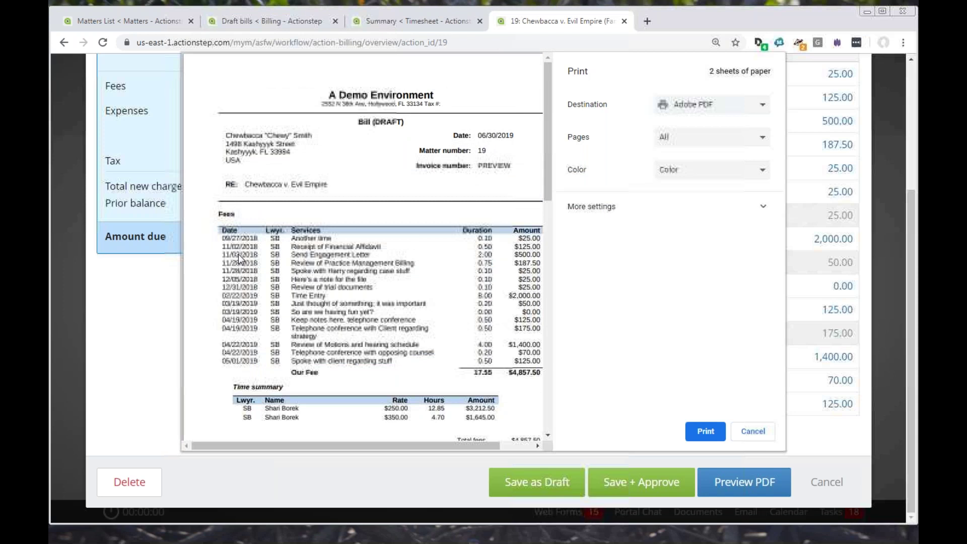
pyautogui.moveTo(549, 95); pyautogui.dragTo(550, 257)
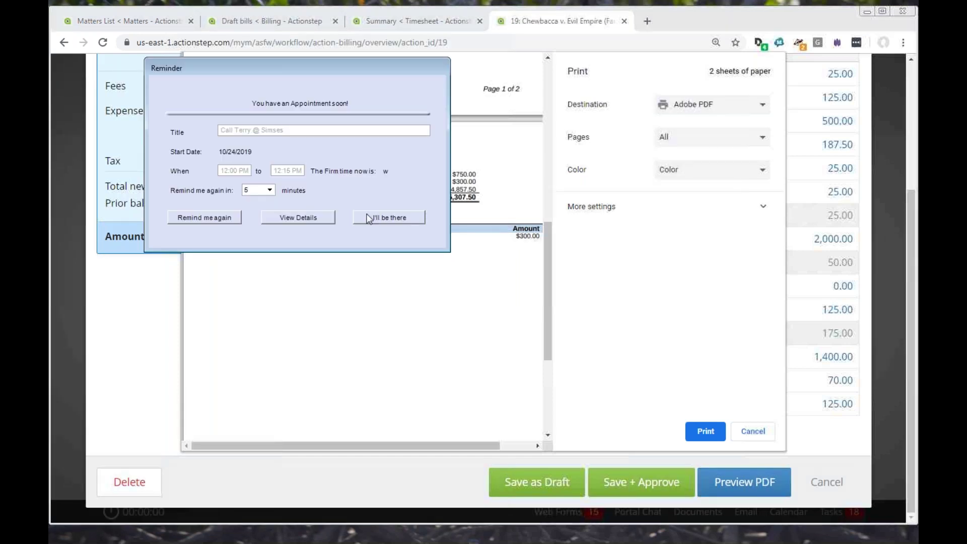
pyautogui.click(380, 220)
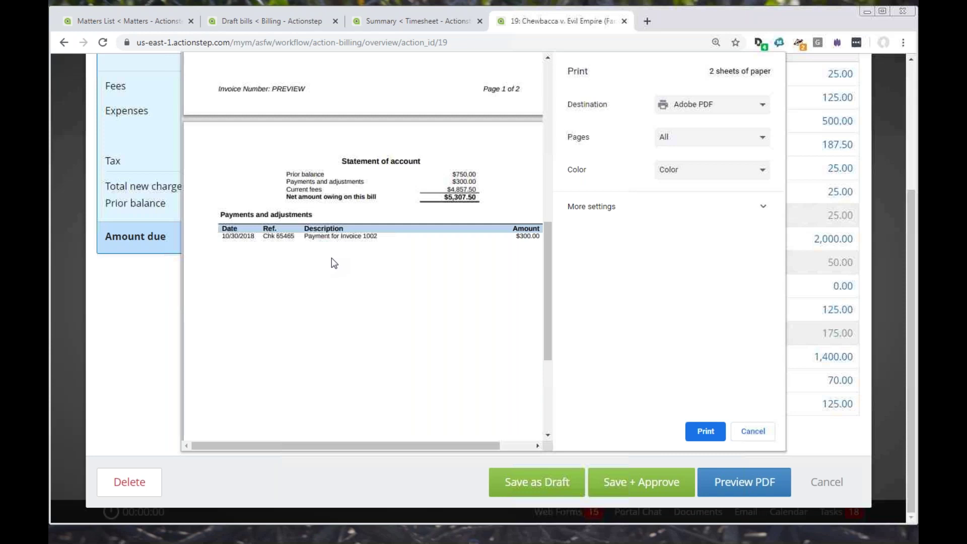
# Close the PDF preview and save the Chewbacca v. Evil Empire bill as approved.
pyautogui.click(753, 432)
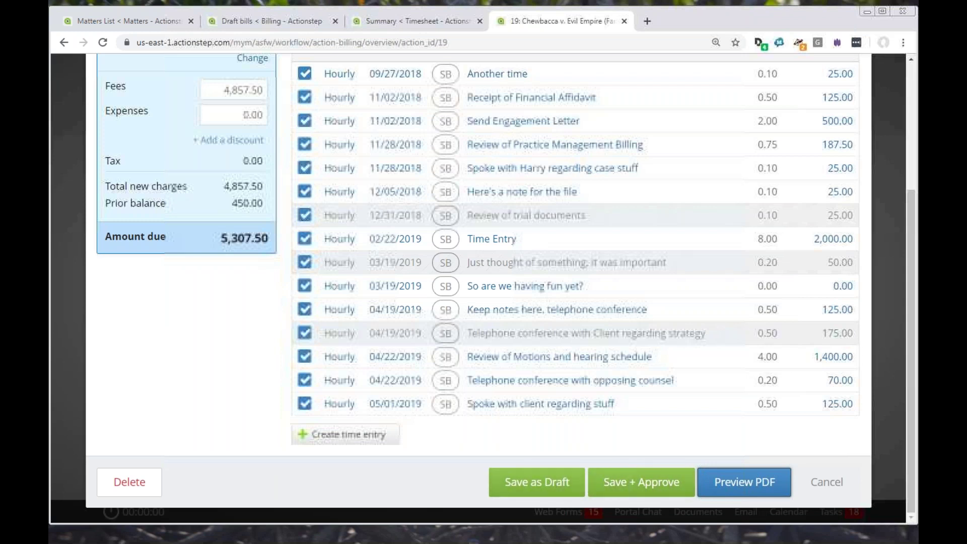
pyautogui.click(654, 487)
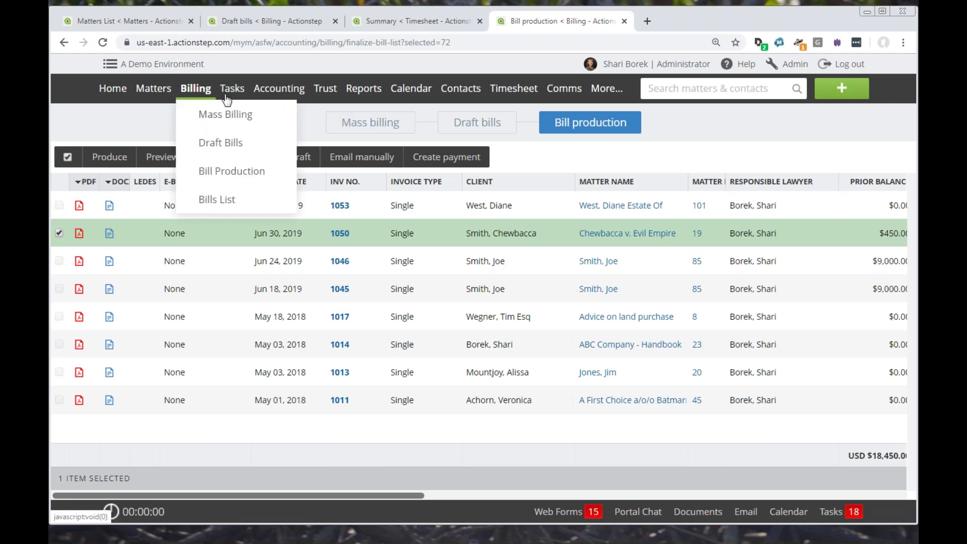
# Review the matters ready for mass billing, including their hours, fees, prior balances, expenses, email settings and new charges.
pyautogui.click(382, 123)
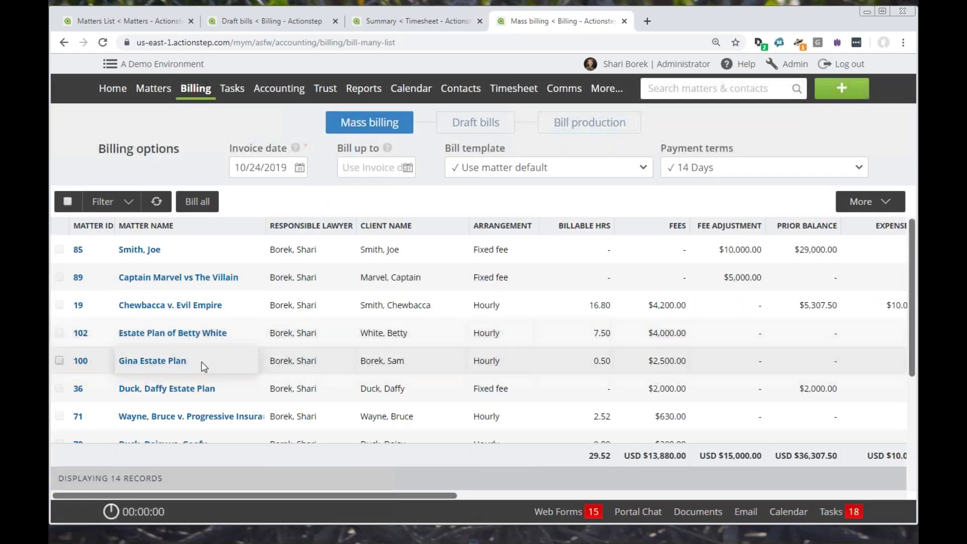
pyautogui.scroll(-1, 202, 362)
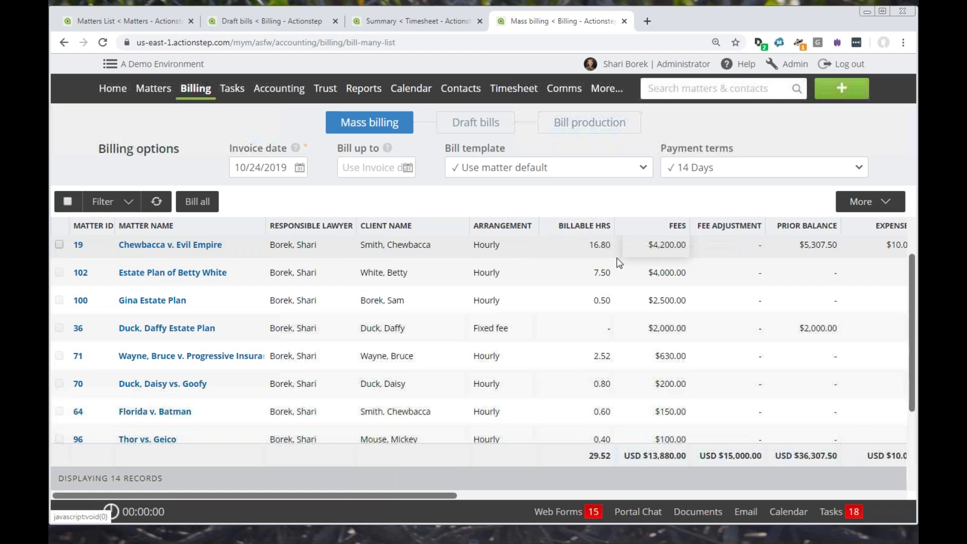
pyautogui.moveTo(443, 496); pyautogui.dragTo(583, 493)
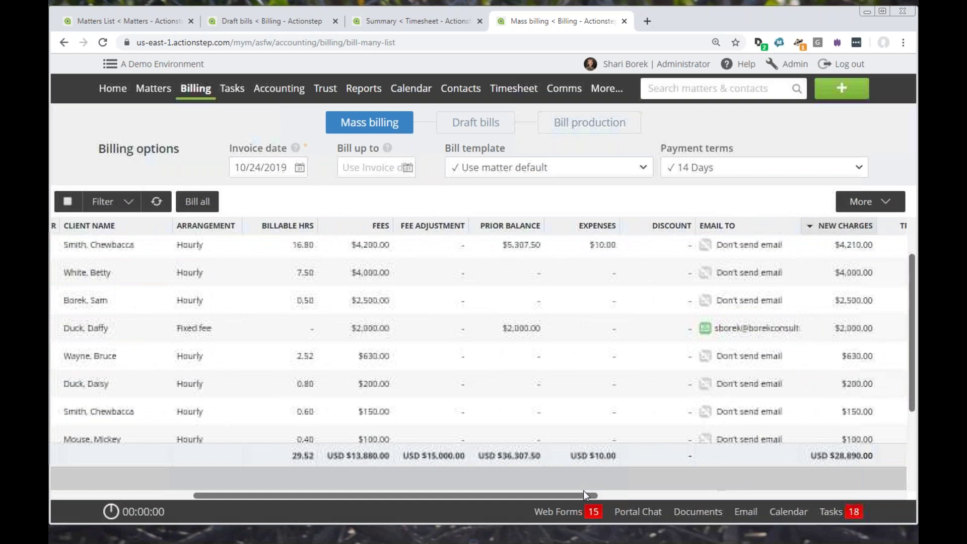
pyautogui.moveTo(583, 490); pyautogui.dragTo(337, 496)
# Check the draft bills list, and select the Chewbacca v. Evil Empire bill in bill production.
pyautogui.click(485, 124)
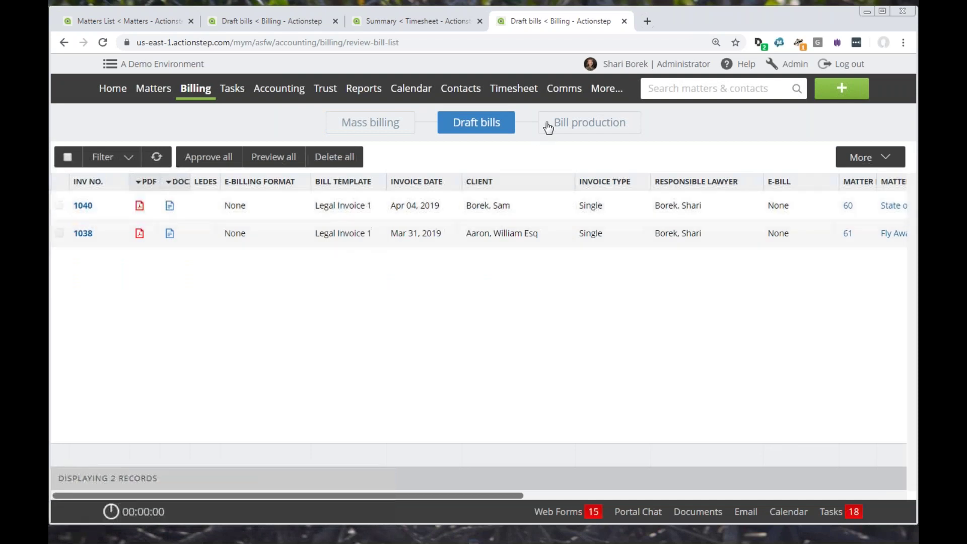
pyautogui.click(575, 123)
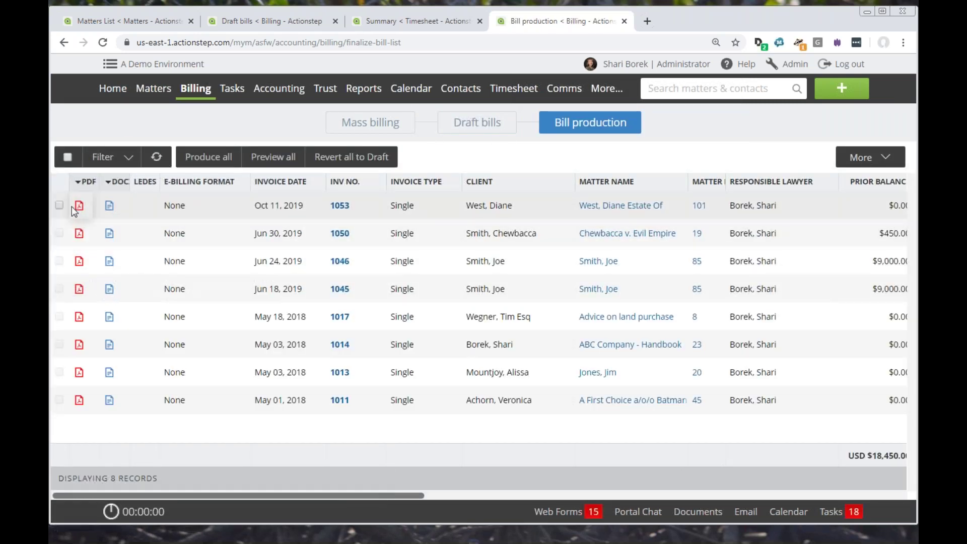
pyautogui.click(60, 233)
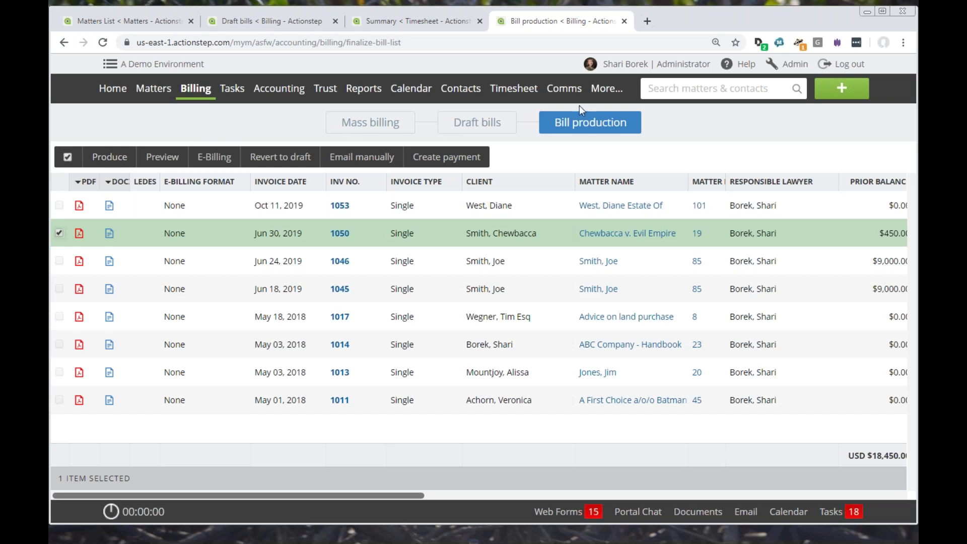
# Search matters for "betty", open the Estate Plan of Betty White matter and show its billing fees.
pyautogui.click(741, 89)
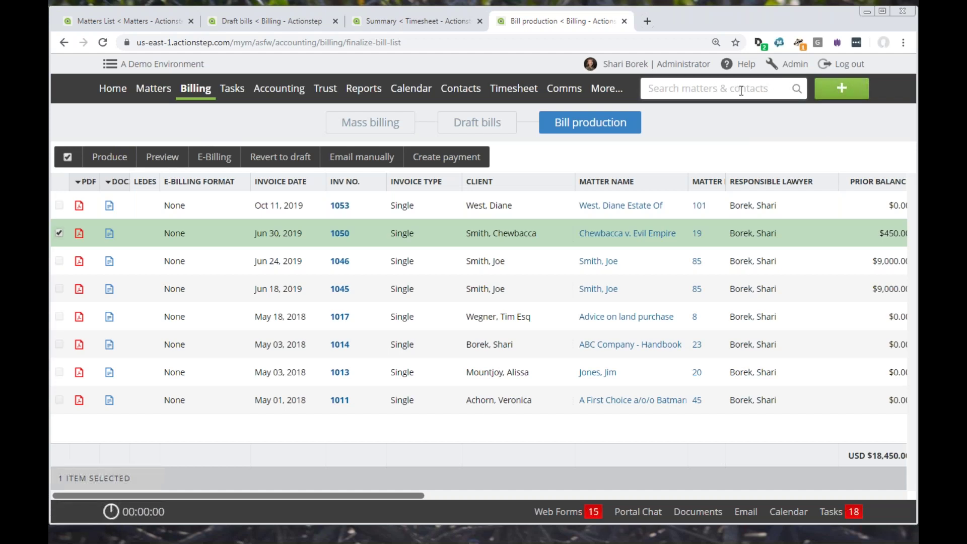
pyautogui.write('betty')
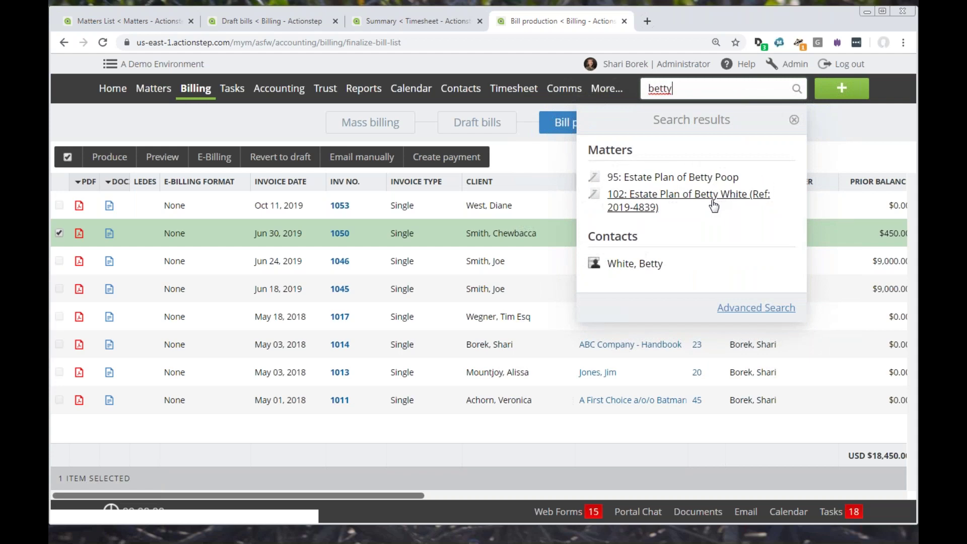
pyautogui.click(655, 201)
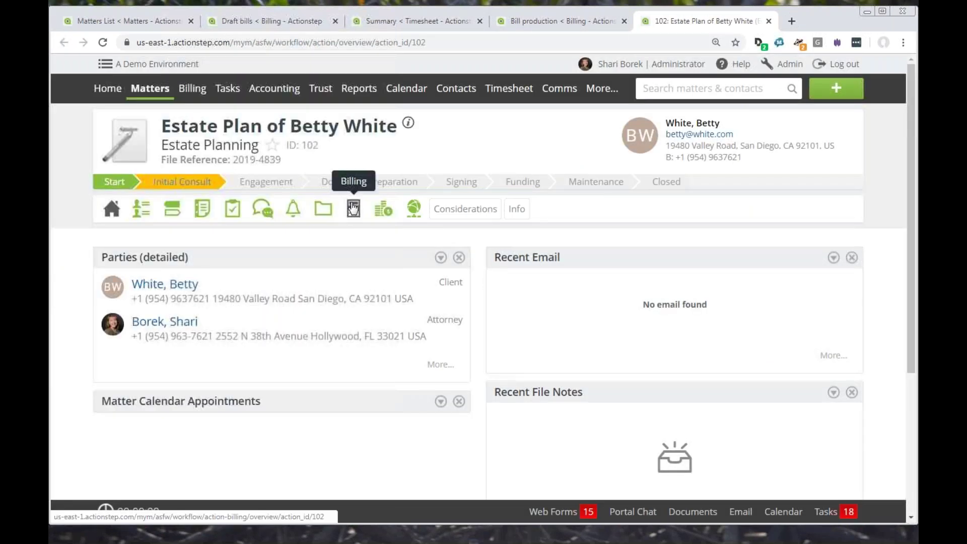
pyautogui.click(354, 208)
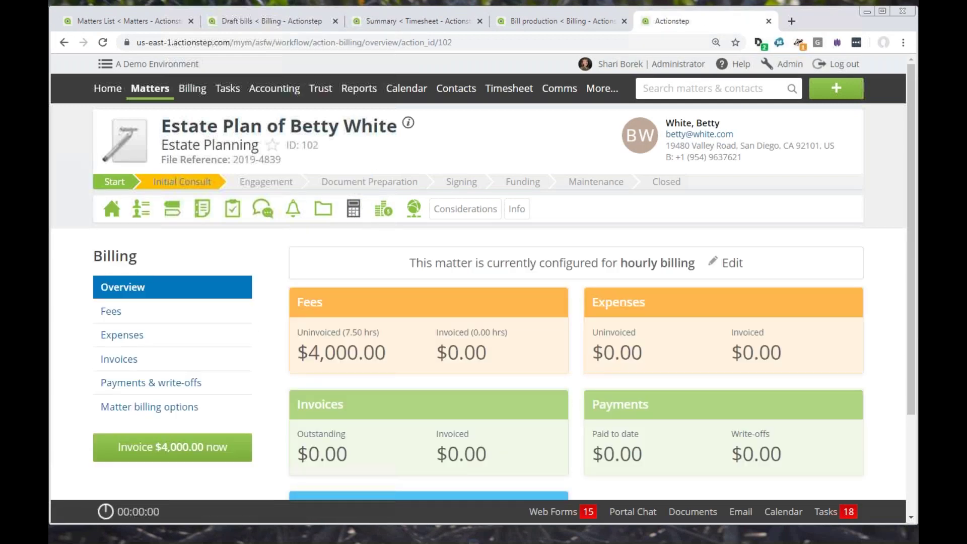
pyautogui.click(173, 323)
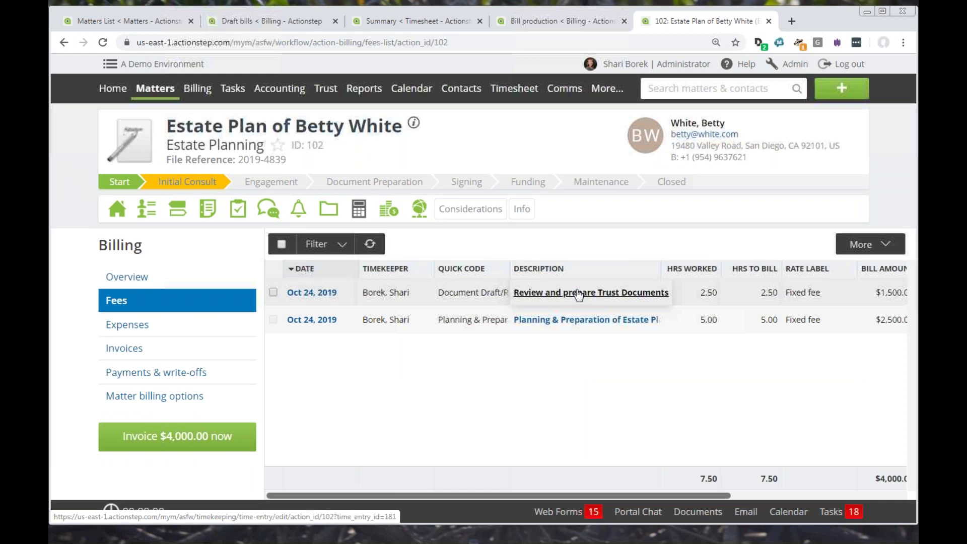
# Inspect the fixed-fee rate and bill total of the trust documents and estate plan preparation time entries, closing each without saving.
pyautogui.click(579, 294)
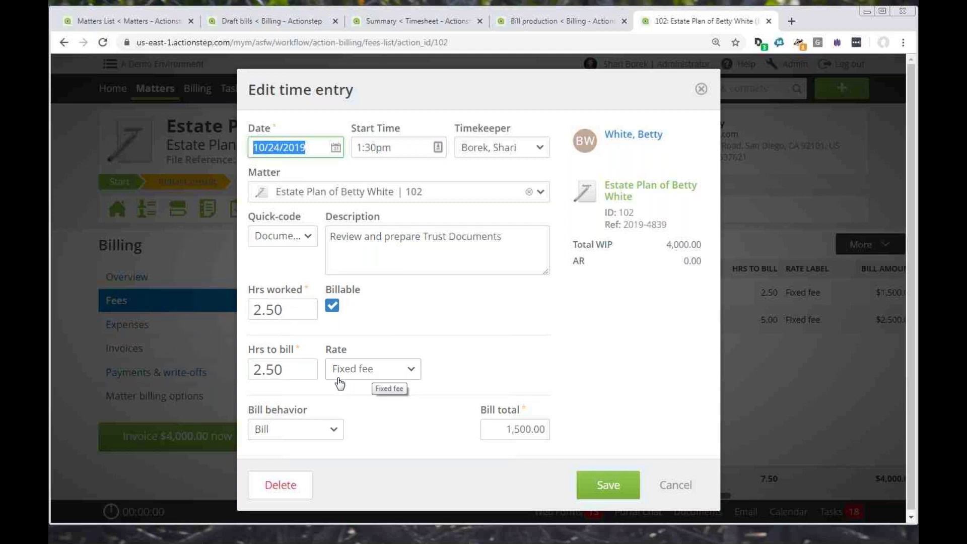
pyautogui.moveTo(504, 428); pyautogui.dragTo(551, 427)
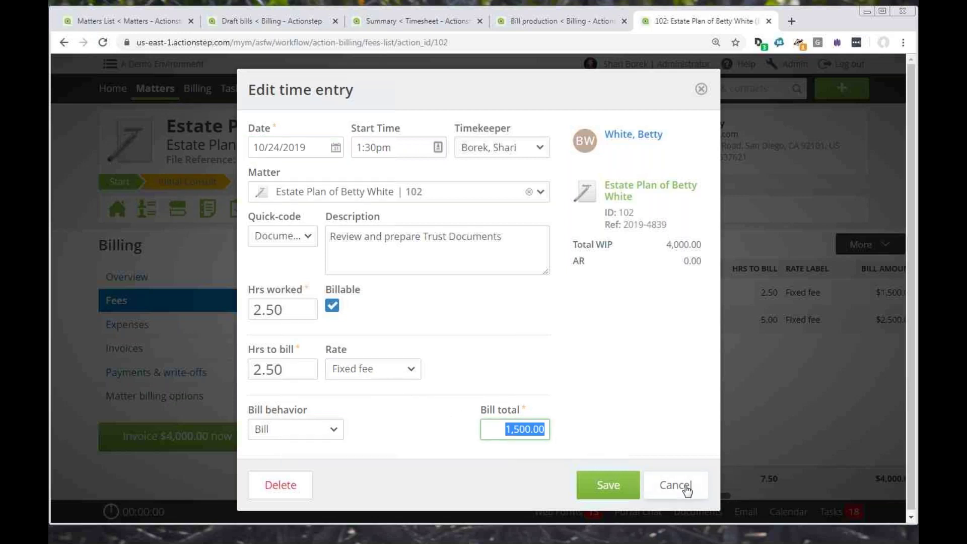
pyautogui.click(687, 488)
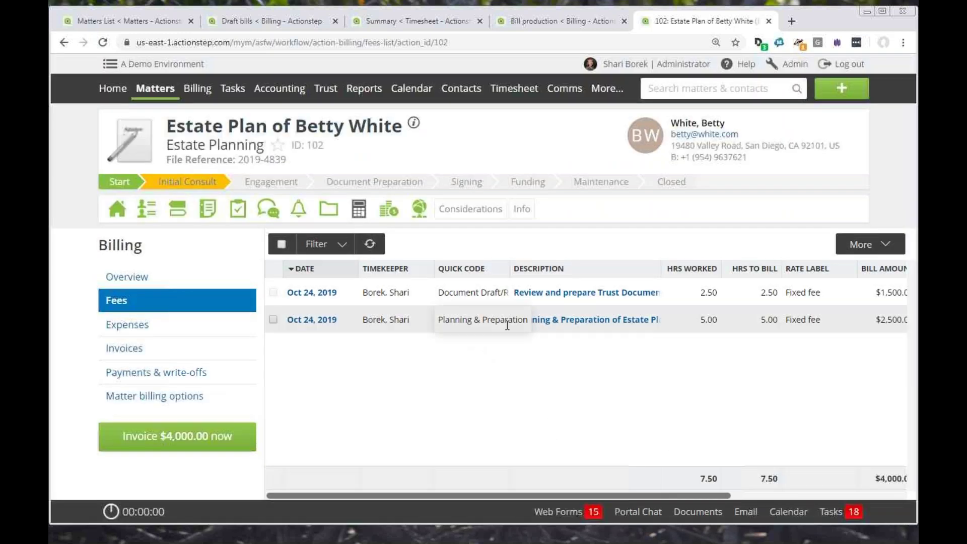
pyautogui.click(554, 326)
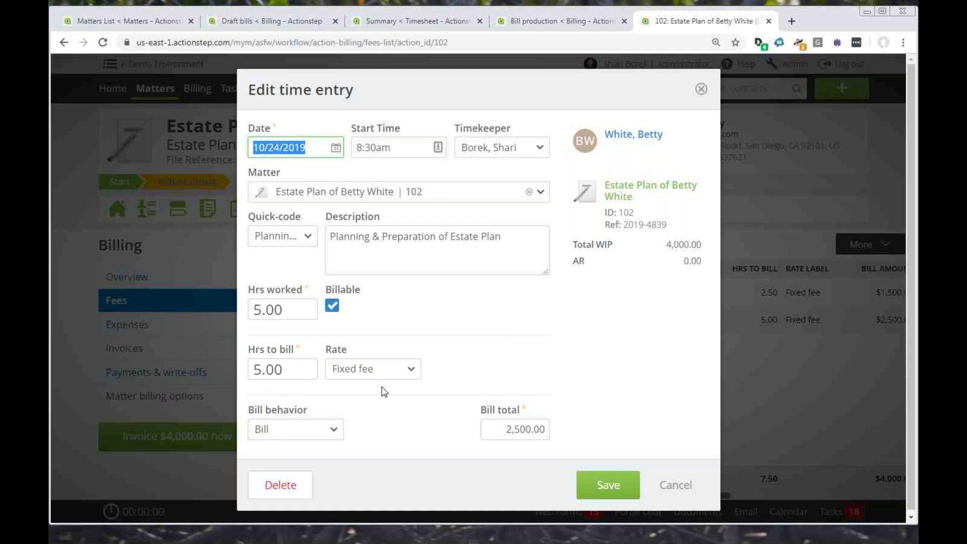
pyautogui.click(492, 431)
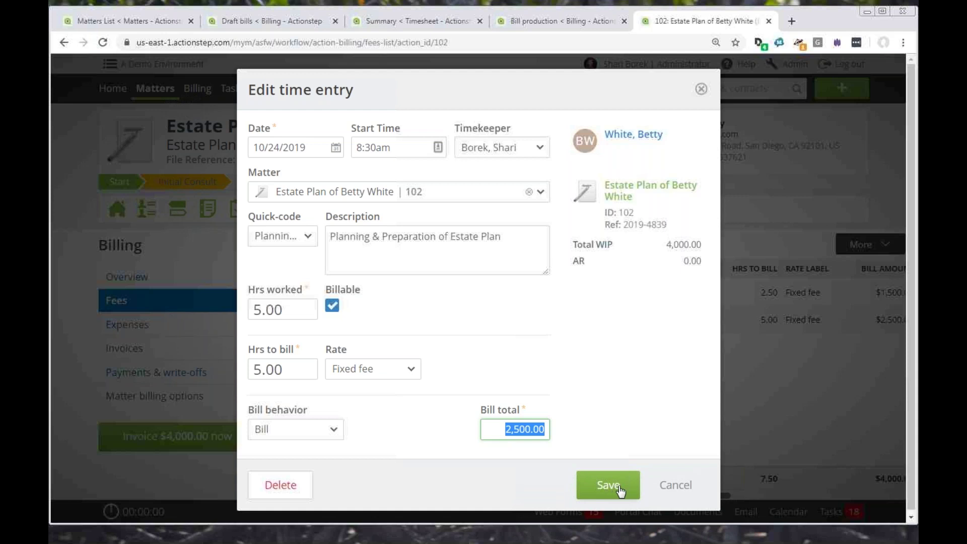
pyautogui.click(676, 486)
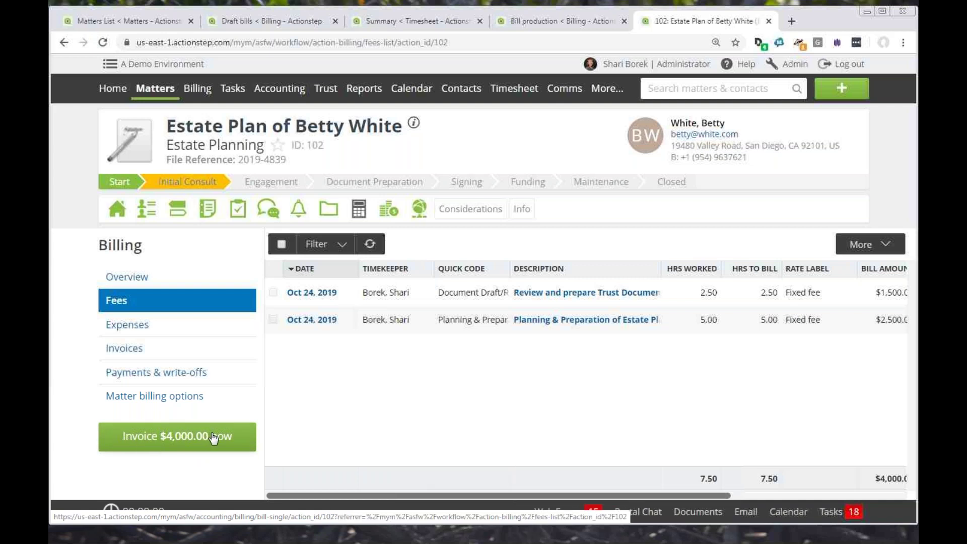
# Start an invoice for the matter's unbilled fees using the BCG Flat invoice template.
pyautogui.click(176, 438)
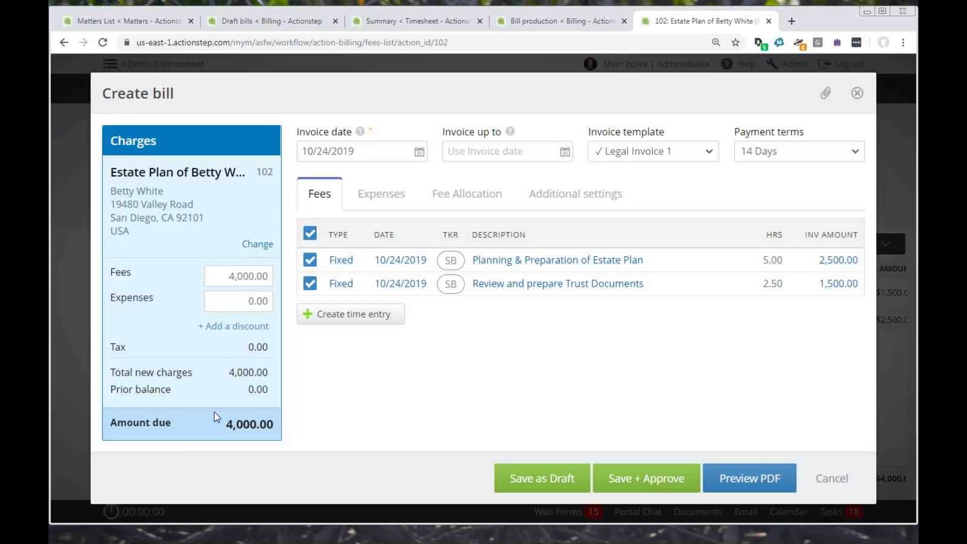
pyautogui.click(693, 157)
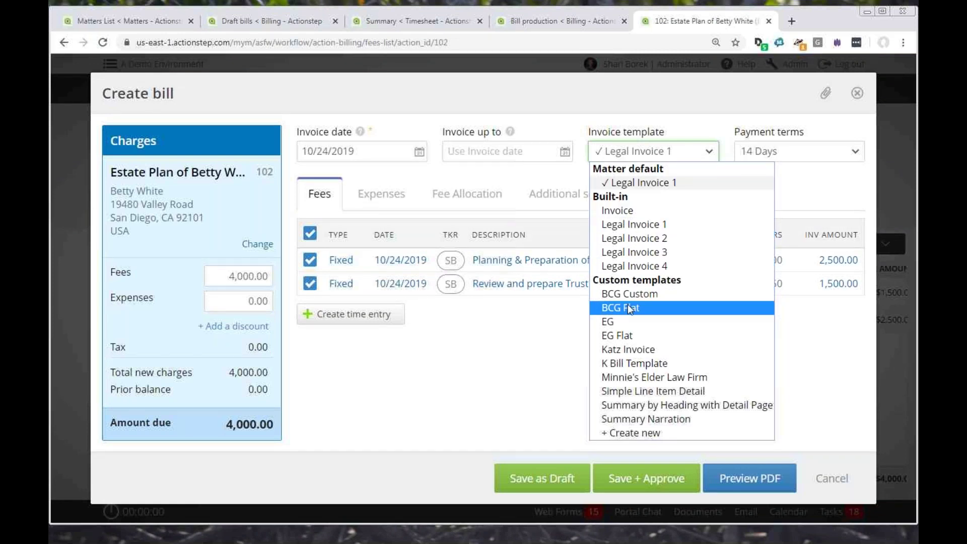
pyautogui.click(628, 306)
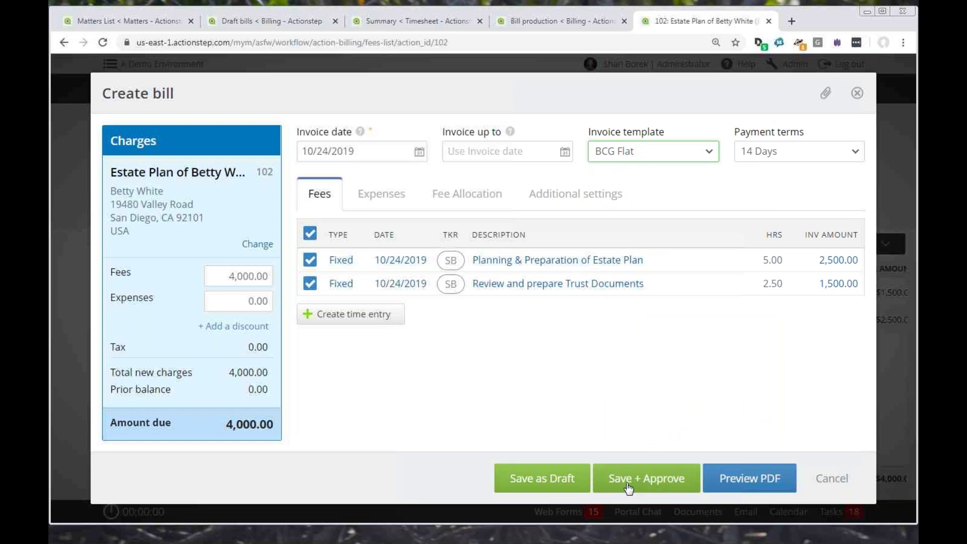
# Preview the new bill as a PDF, enlarge it to read the header, flat-fee lines and totals, and close the preview.
pyautogui.click(748, 479)
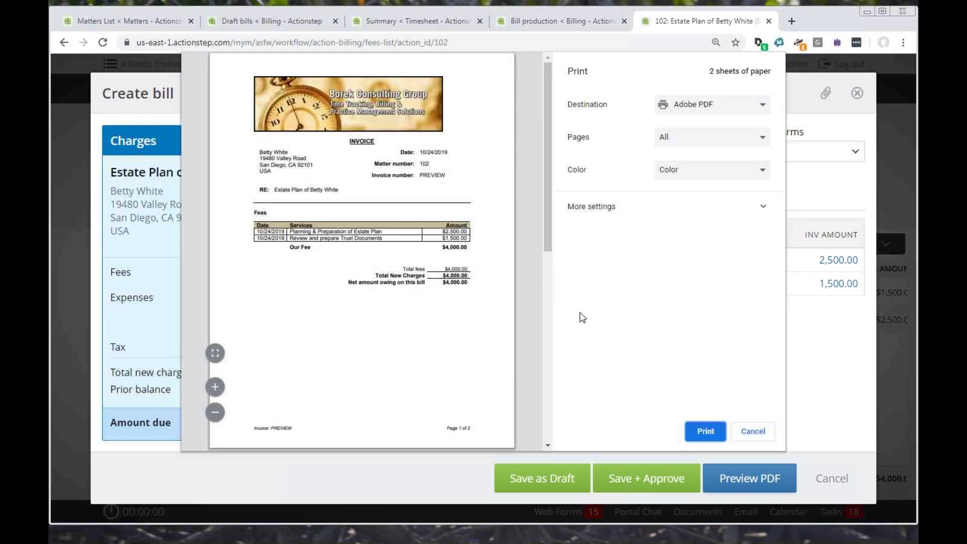
pyautogui.click(215, 388)
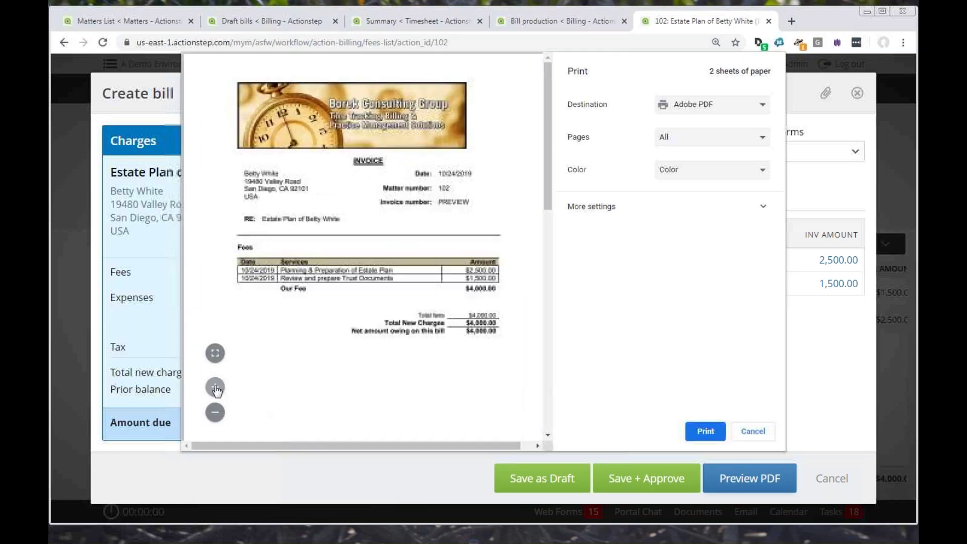
pyautogui.click(215, 388)
pyautogui.click(215, 388)
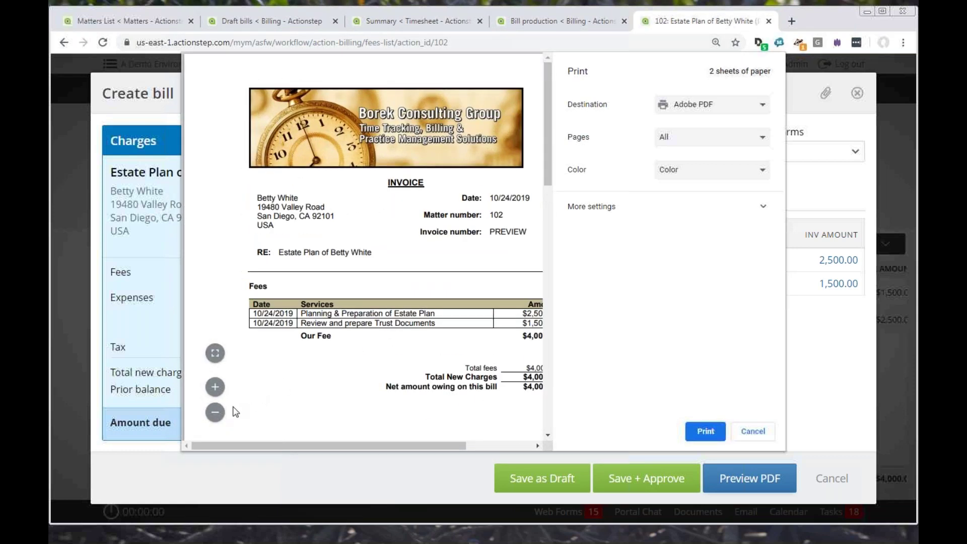
pyautogui.moveTo(334, 448); pyautogui.dragTo(361, 453)
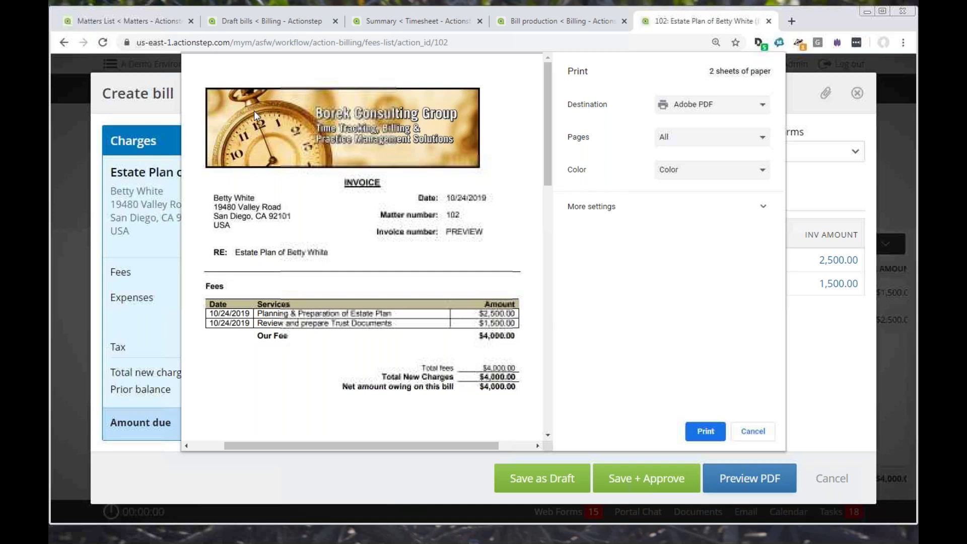
pyautogui.moveTo(549, 129); pyautogui.dragTo(548, 209)
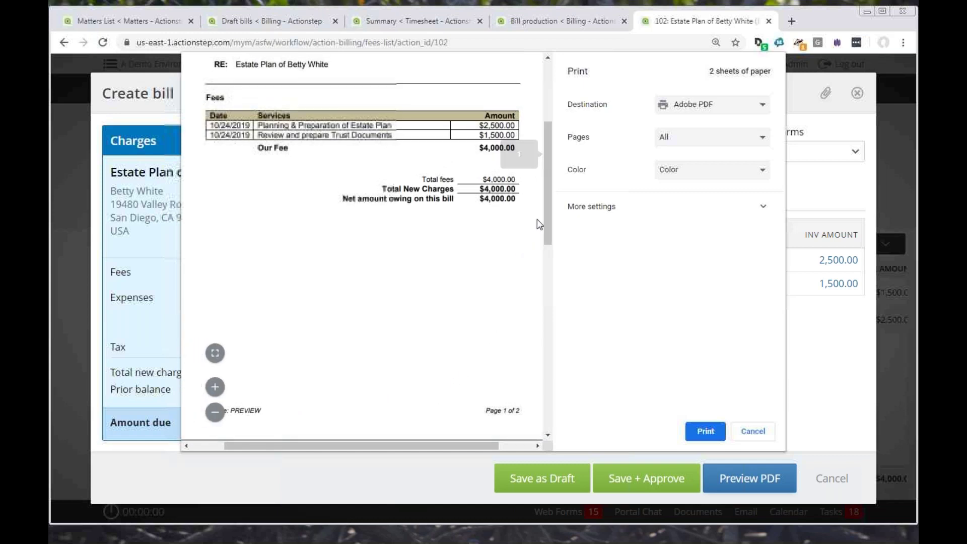
pyautogui.moveTo(545, 225); pyautogui.dragTo(546, 219)
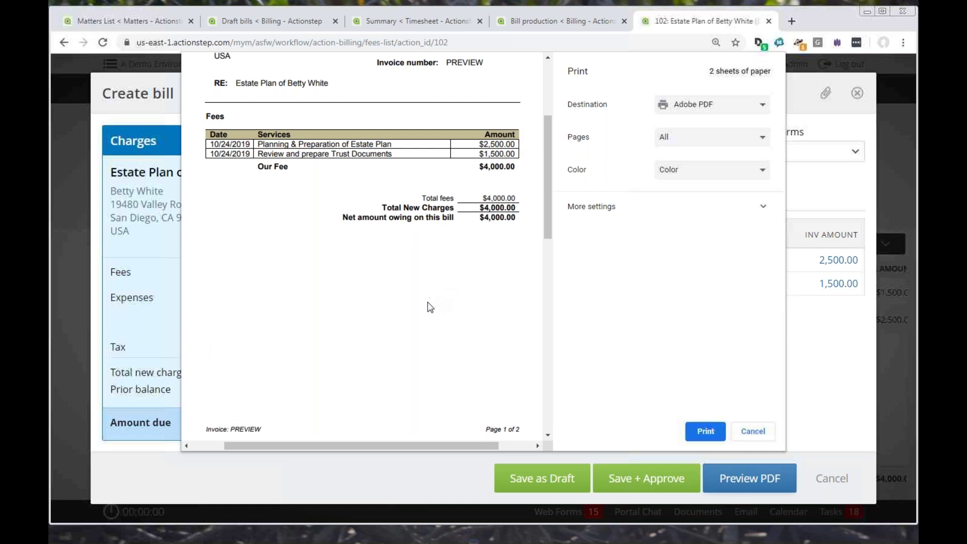
pyautogui.scroll(3, 427, 304)
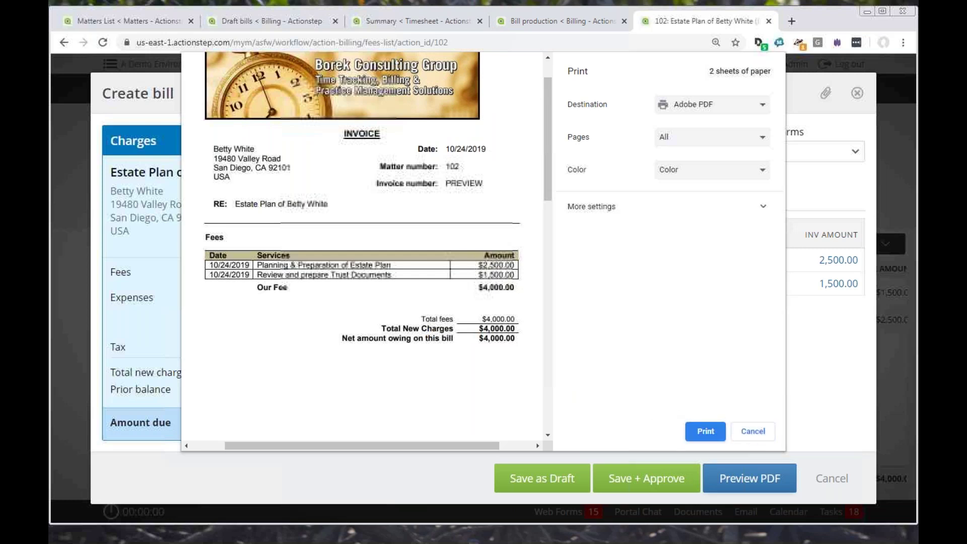
pyautogui.click(752, 432)
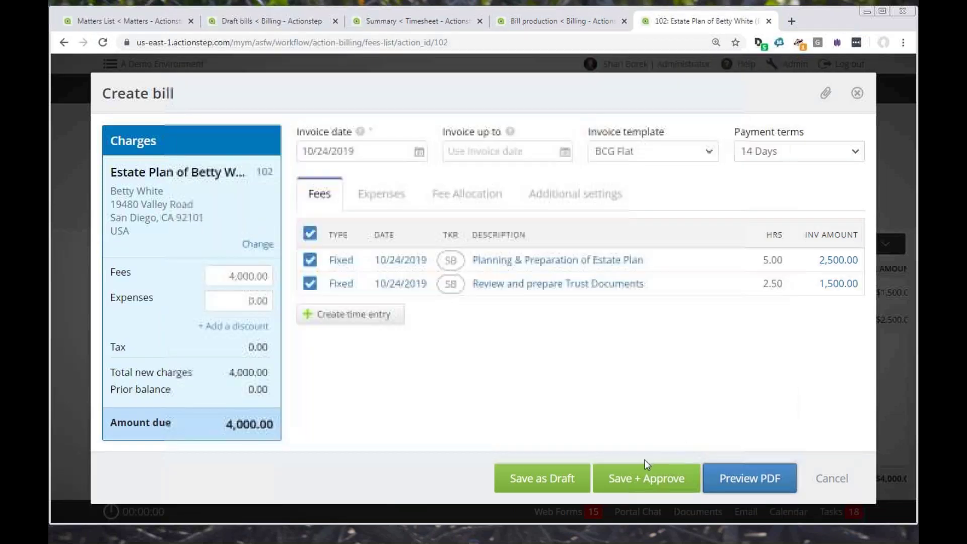
# Save the new estate plan bill as a draft and open the list of draft bills.
pyautogui.click(550, 481)
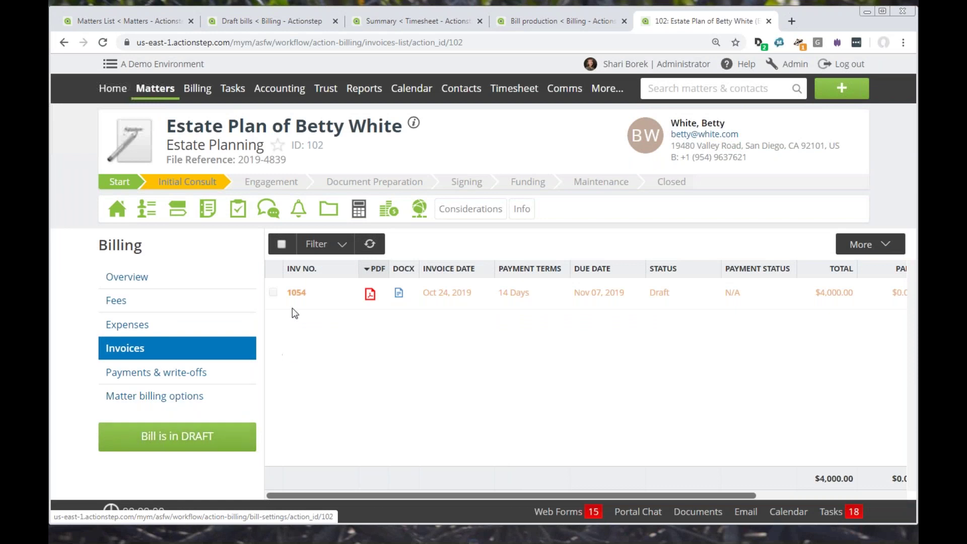
pyautogui.moveTo(196, 90)
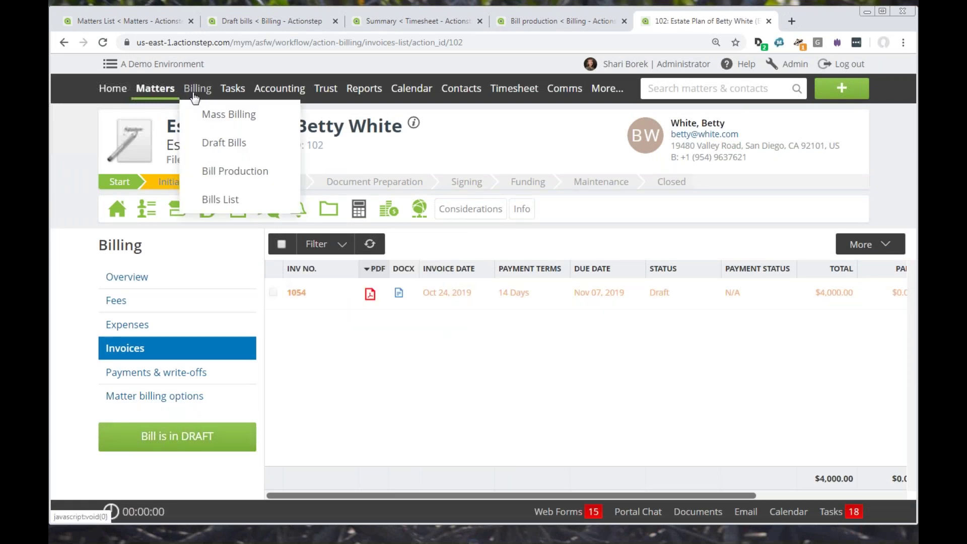
pyautogui.click(204, 142)
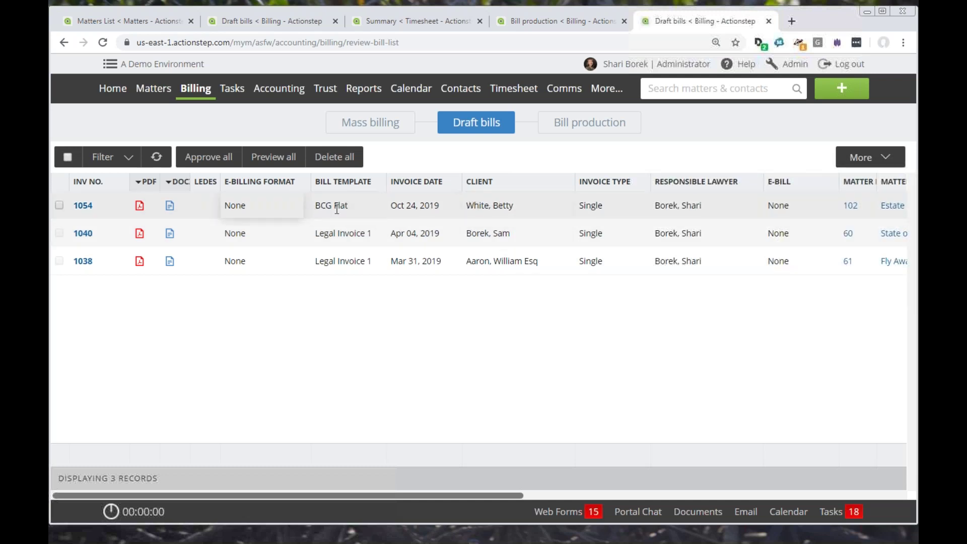
# Approve the draft estate plan bill that uses the BCG Flat template, posting it to the General Ledger.
pyautogui.click(60, 205)
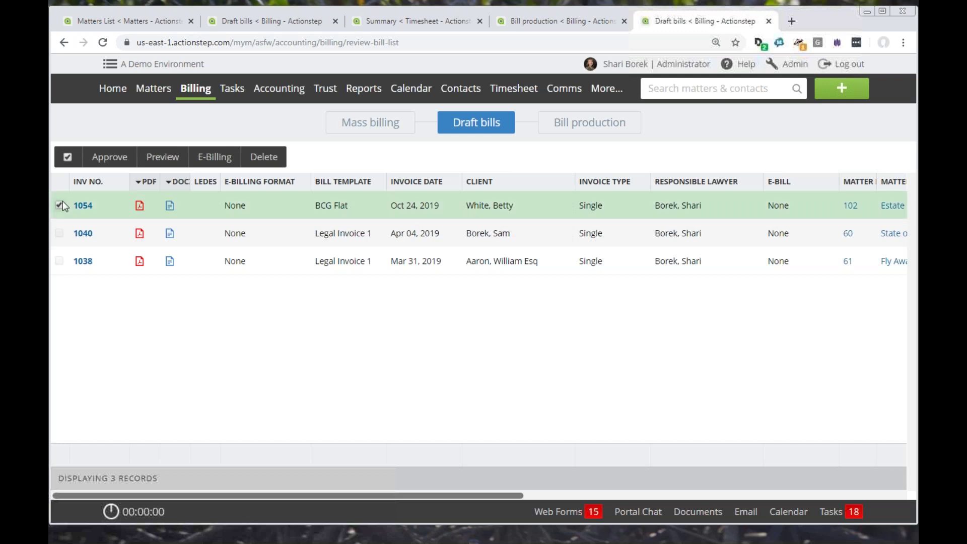
pyautogui.click(117, 160)
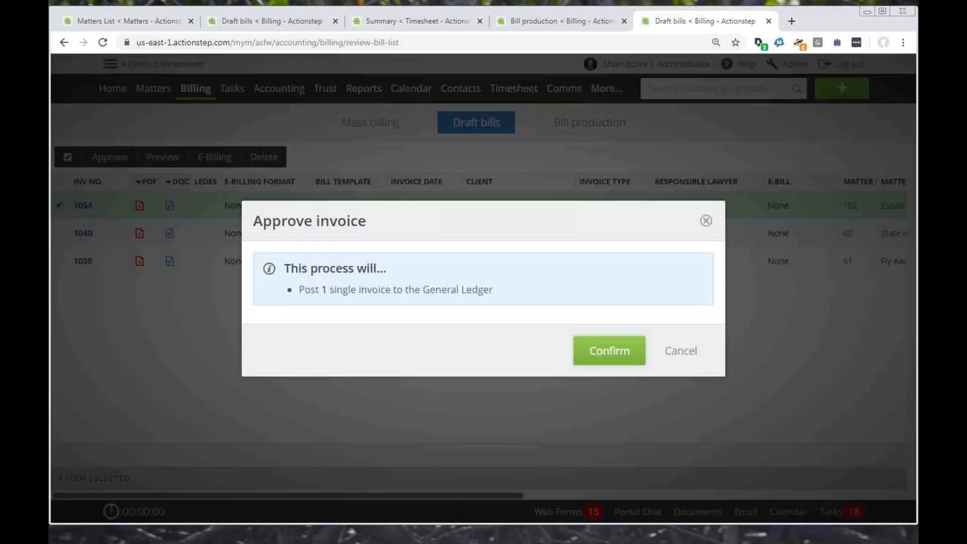
pyautogui.click(612, 350)
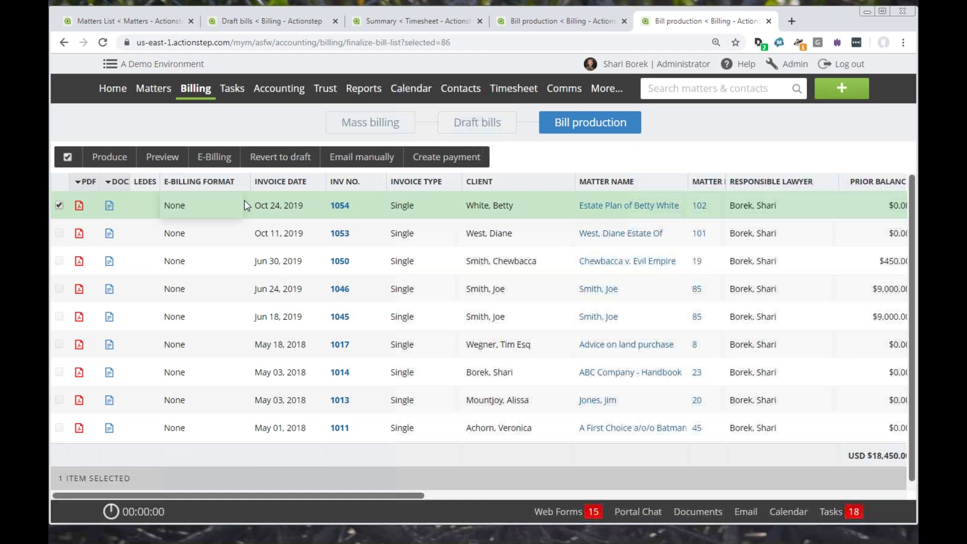
# Start a manual email for the approved estate plan invoice and review its heading, message text, subject and PDF attachment.
pyautogui.click(371, 161)
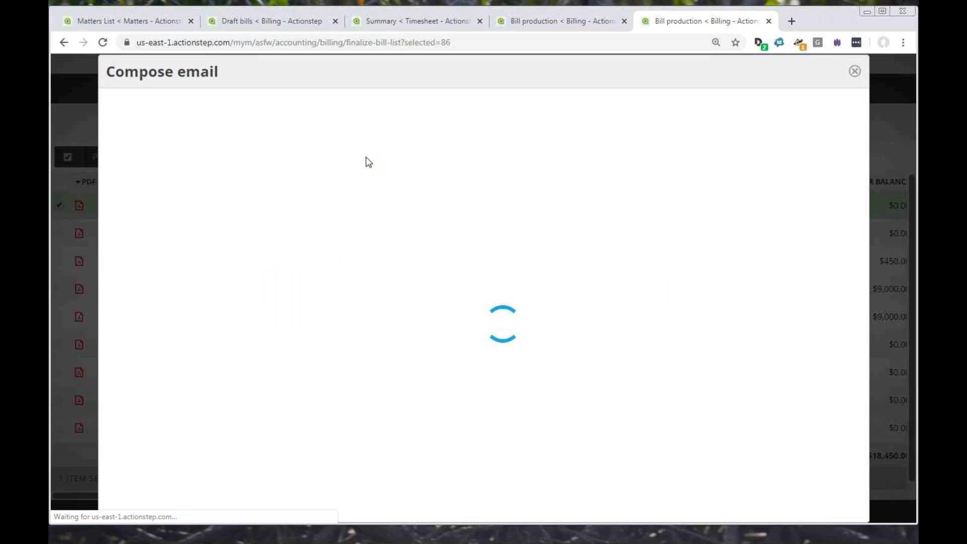
pyautogui.scroll(-4, 368, 162)
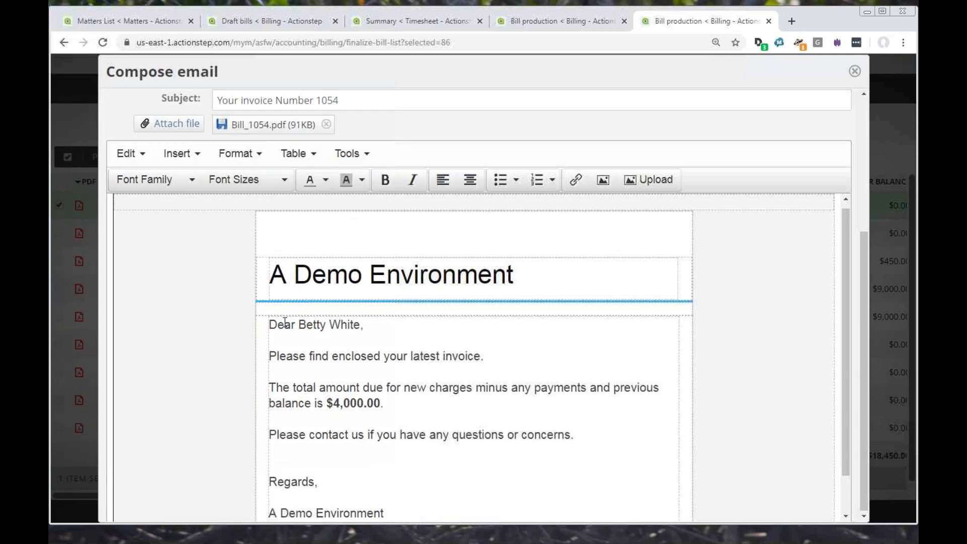
pyautogui.moveTo(272, 279); pyautogui.dragTo(548, 277)
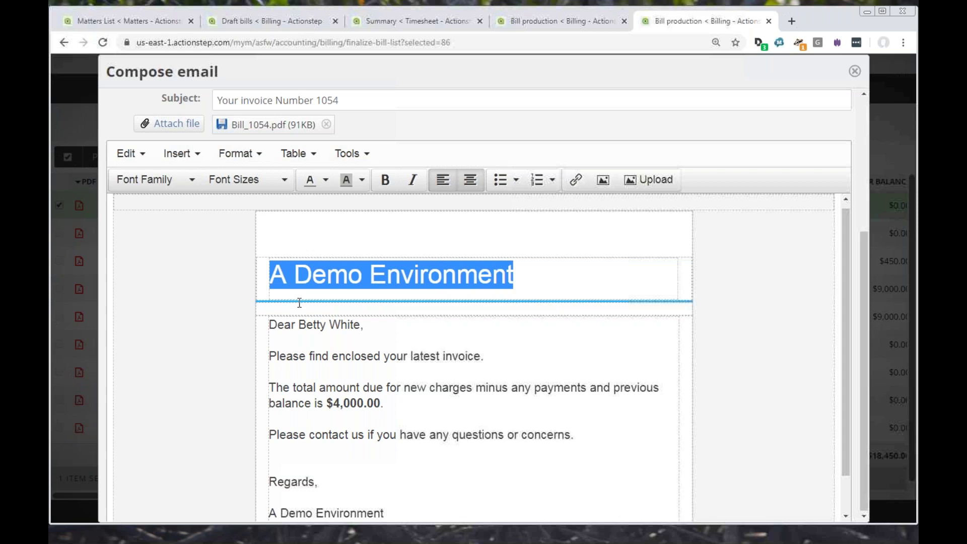
pyautogui.click(297, 326)
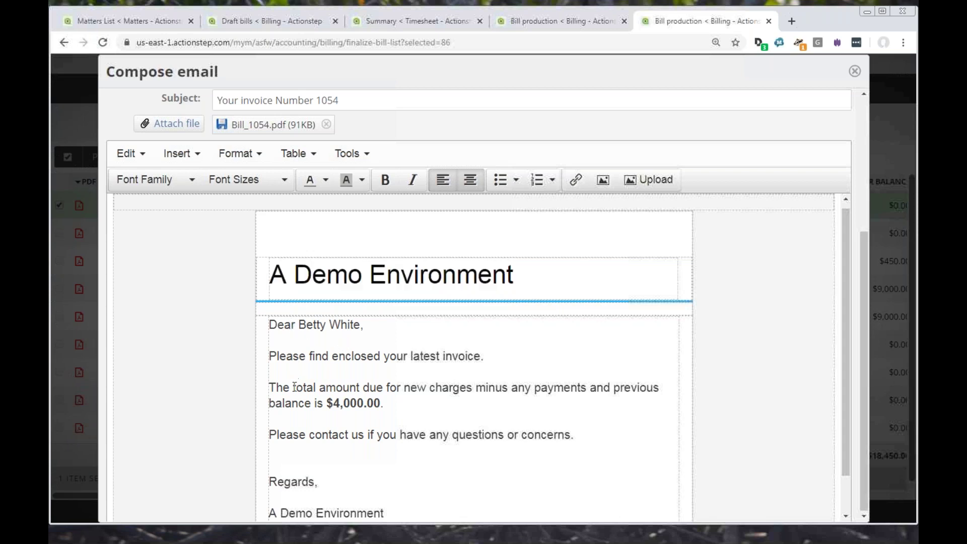
pyautogui.scroll(-2, 293, 389)
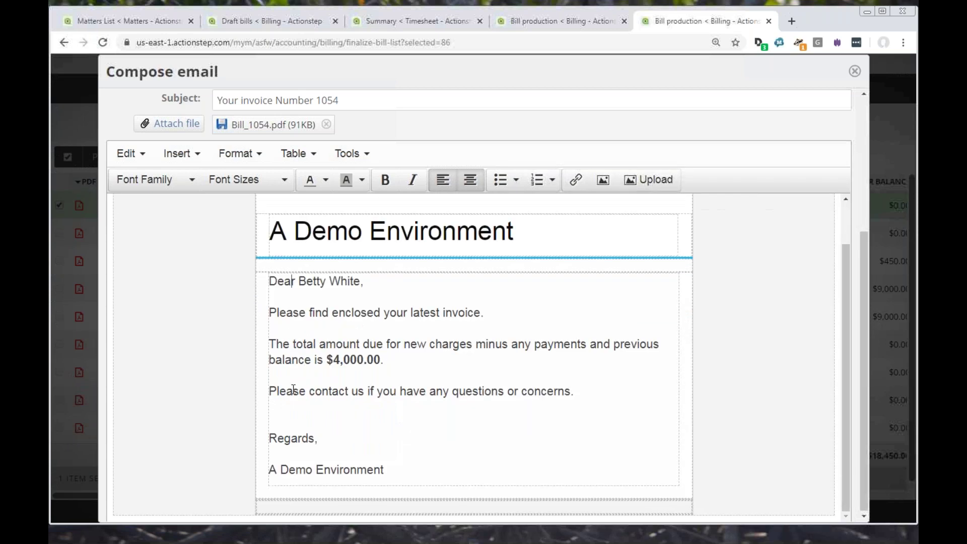
pyautogui.scroll(2, 293, 390)
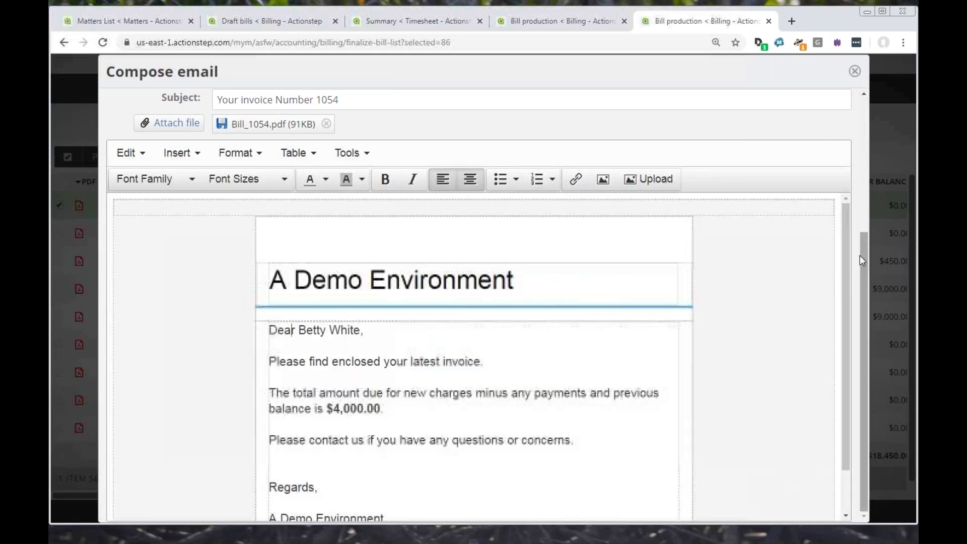
pyautogui.moveTo(862, 253); pyautogui.dragTo(852, 155)
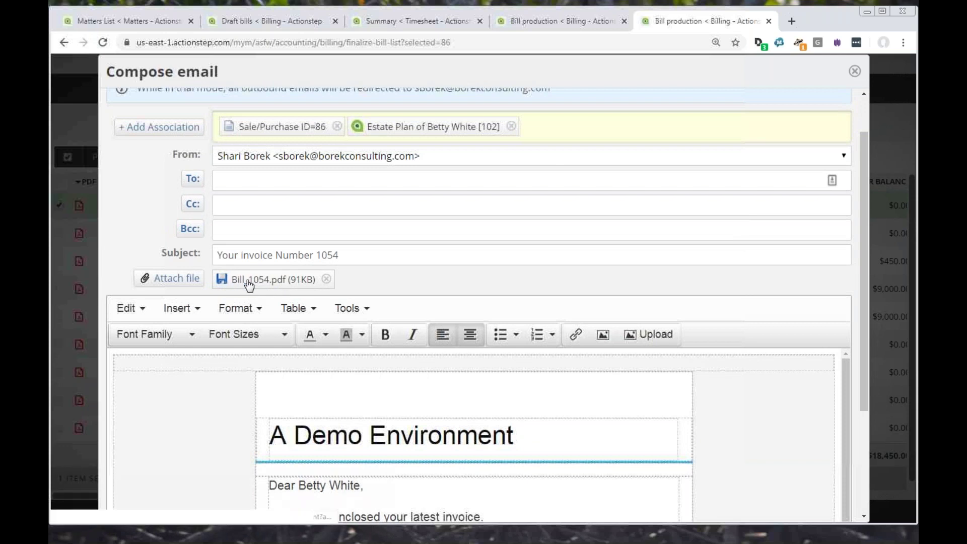
# Add the client from the matter participants as the recipient of the invoice email.
pyautogui.click(221, 181)
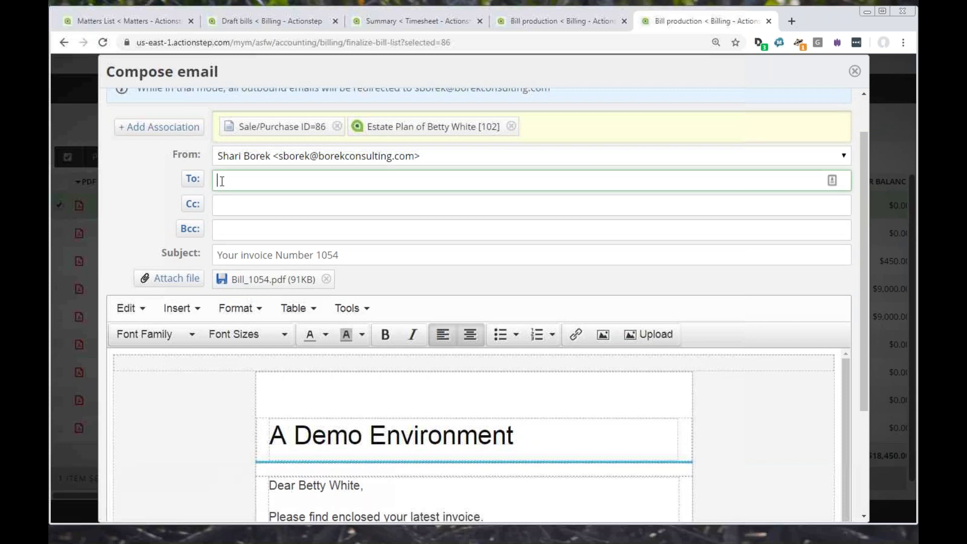
pyautogui.click(195, 179)
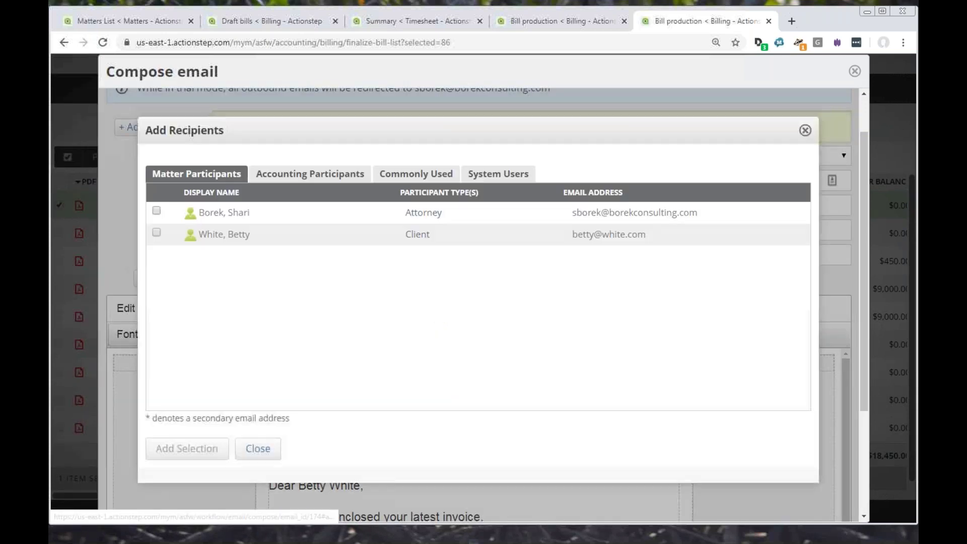
pyautogui.click(183, 241)
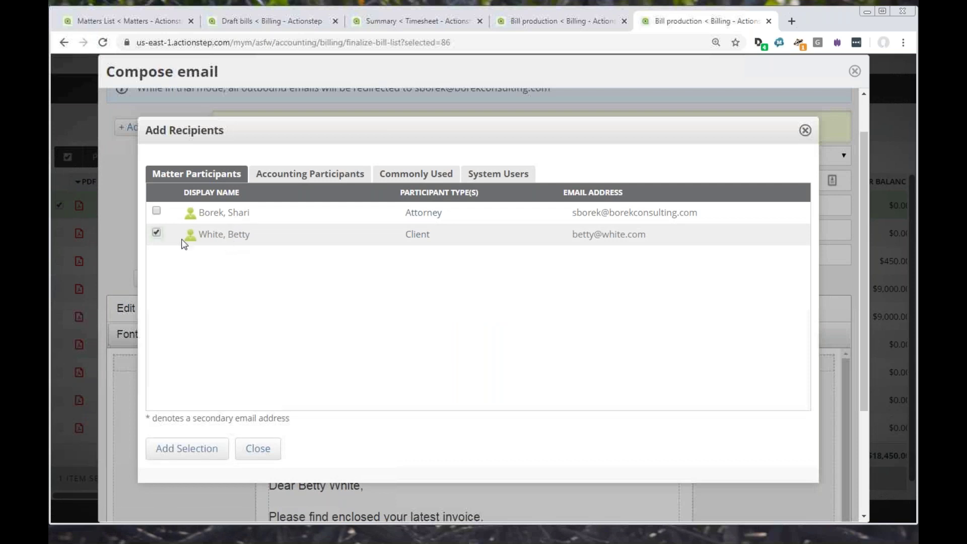
pyautogui.click(200, 453)
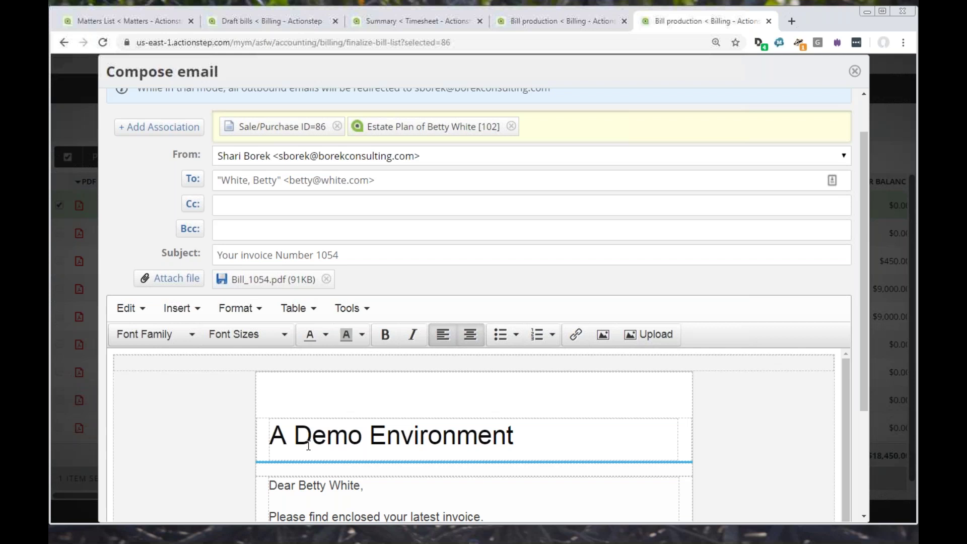
# Review the rest of the invoice email, close it without sending and deselect the estate plan invoice.
pyautogui.scroll(-1, 308, 445)
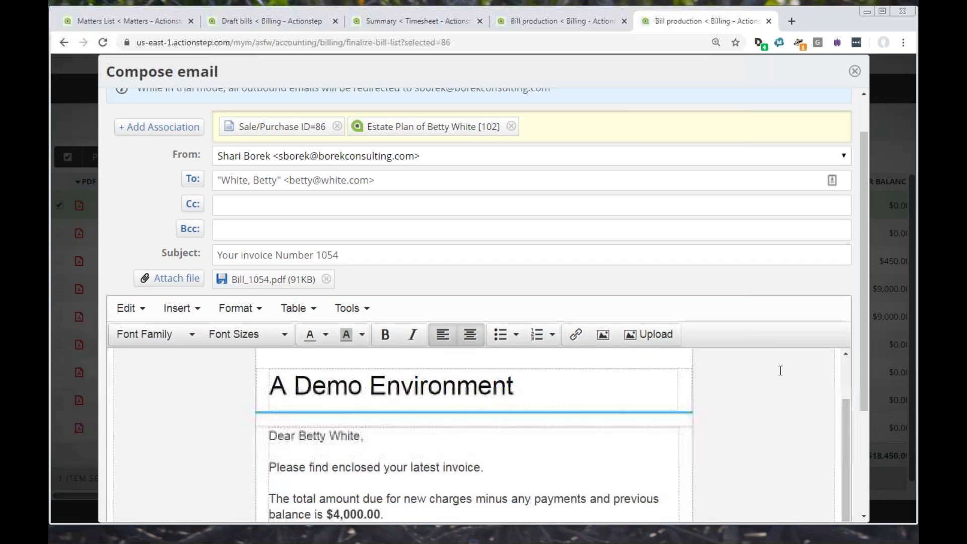
pyautogui.moveTo(863, 350); pyautogui.dragTo(854, 476)
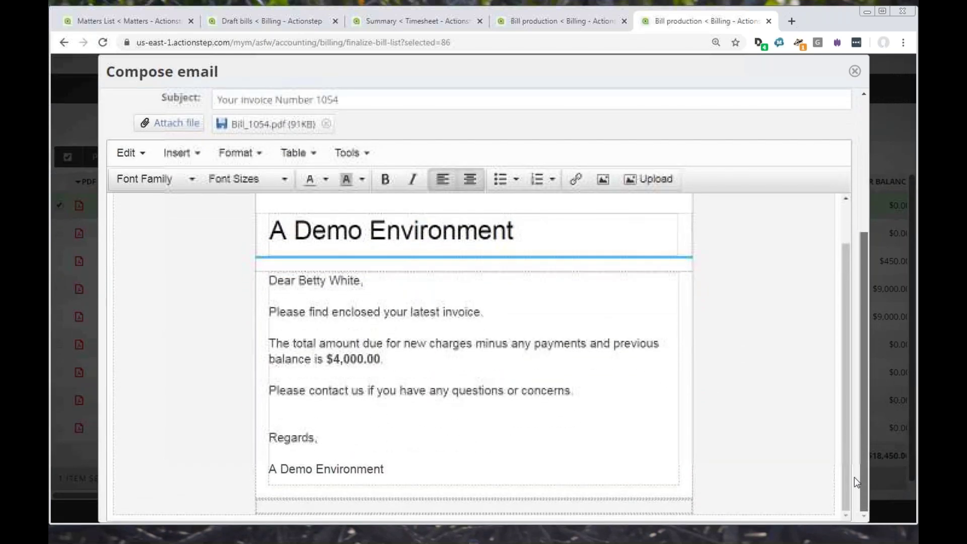
pyautogui.click(855, 72)
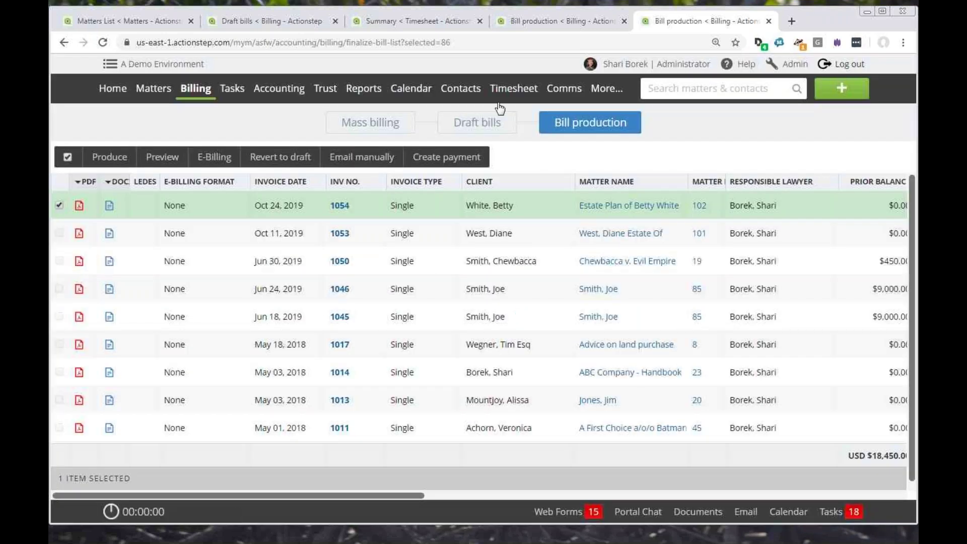
pyautogui.click(60, 205)
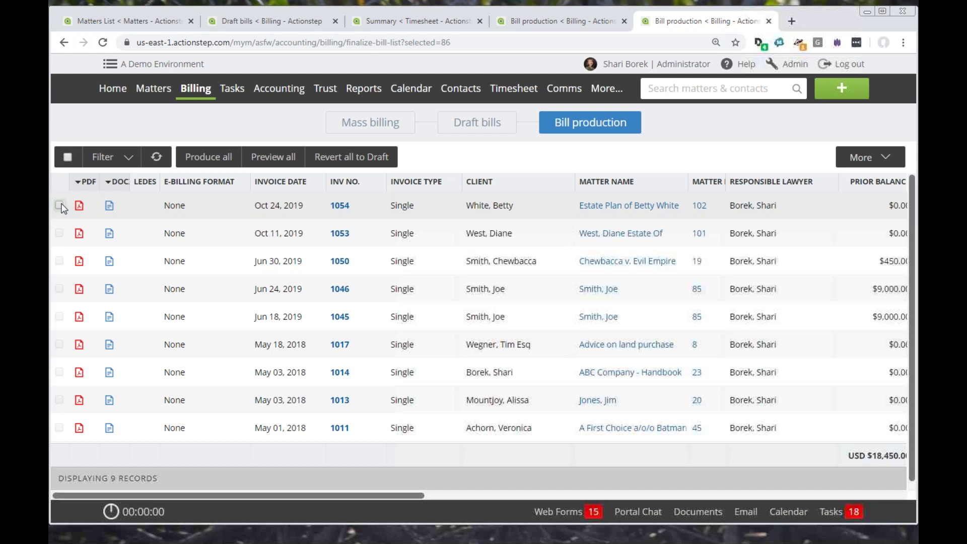
pyautogui.click(364, 88)
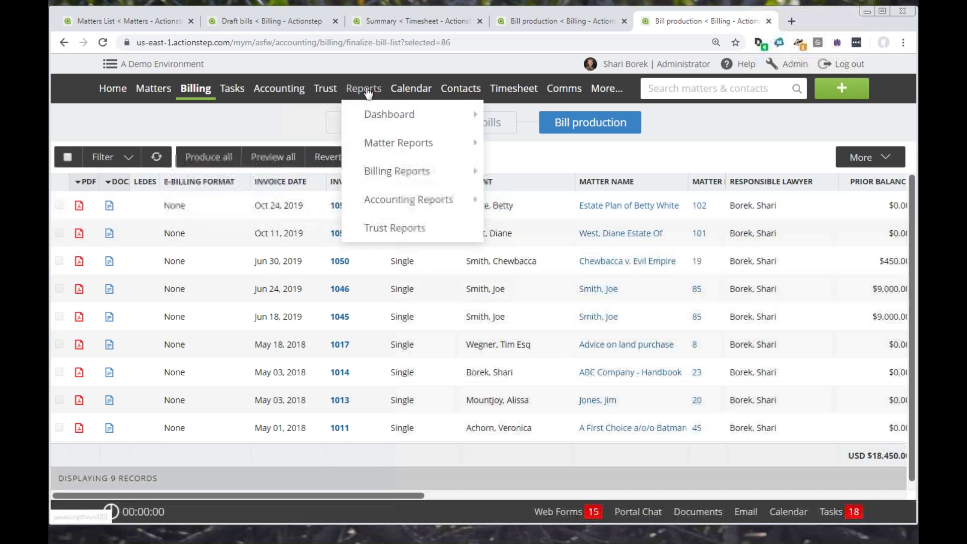
pyautogui.moveTo(375, 176)
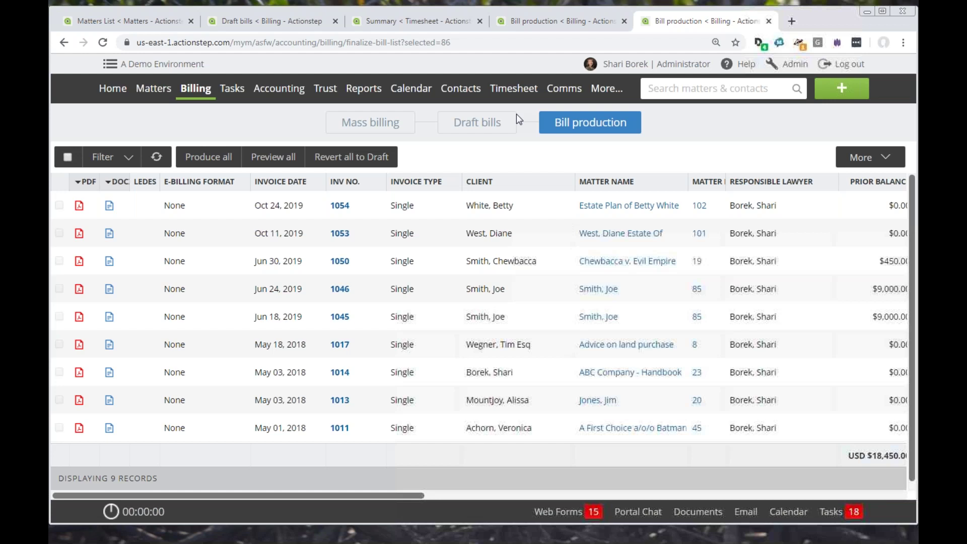
# Open mass billing, select the first three matters in the list and clear the selection without billing them.
pyautogui.moveTo(364, 88)
pyautogui.moveTo(356, 125)
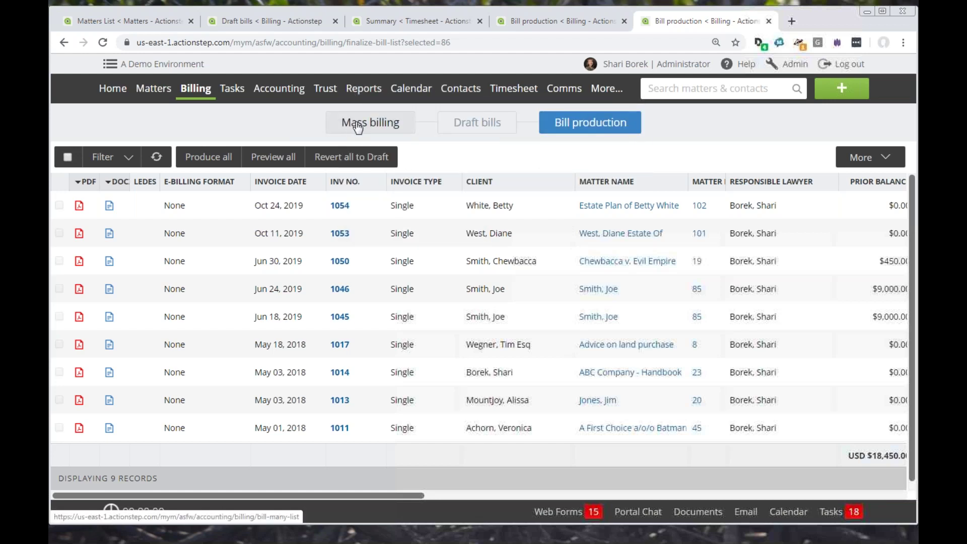
pyautogui.click(358, 127)
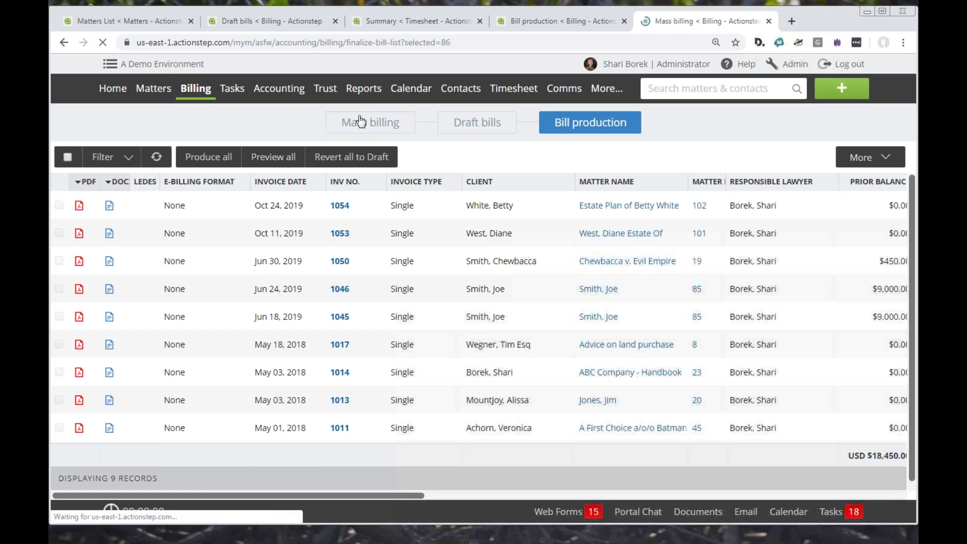
pyautogui.click(59, 249)
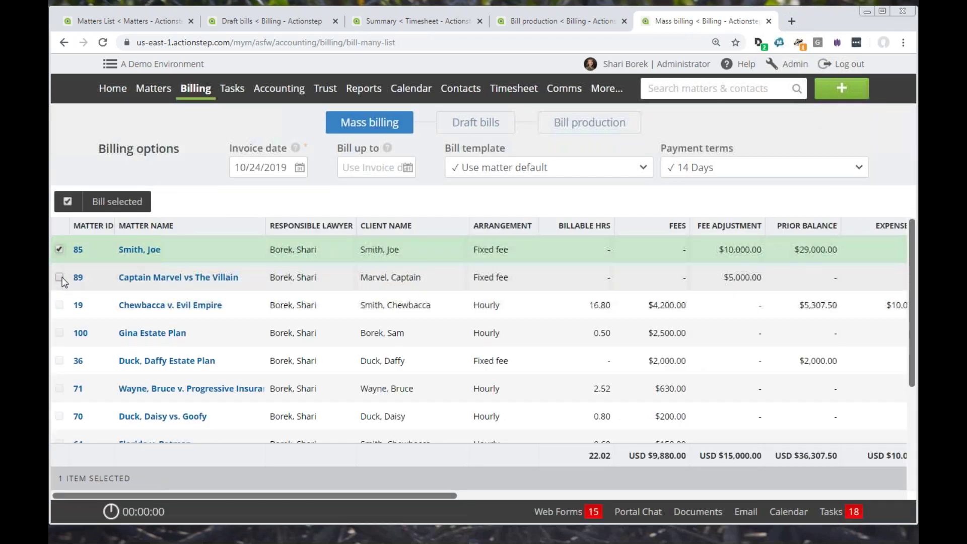
pyautogui.click(60, 278)
pyautogui.click(60, 304)
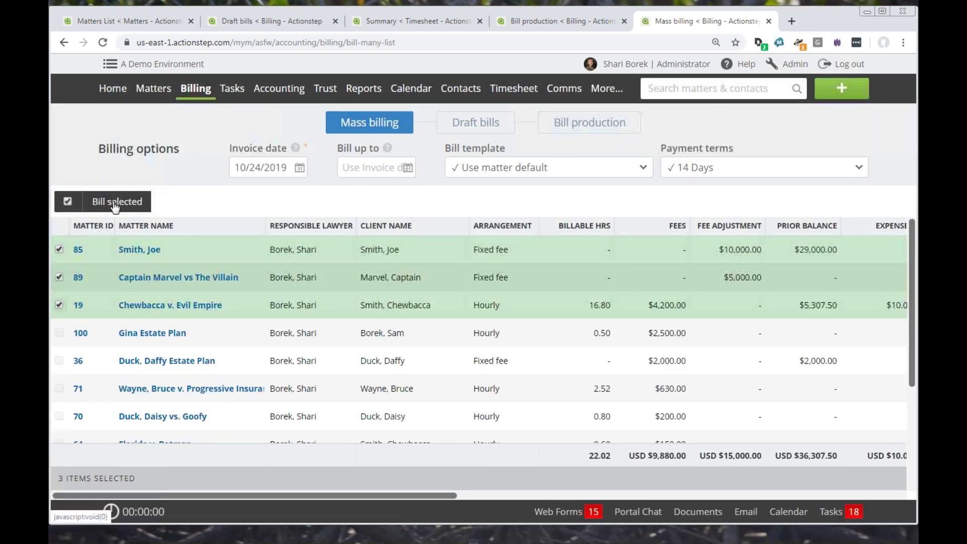
pyautogui.click(60, 249)
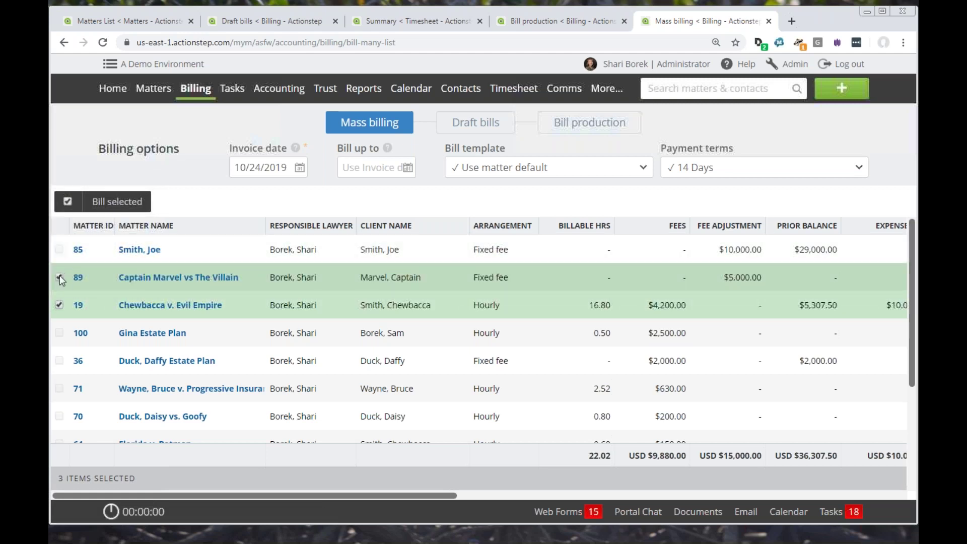
pyautogui.click(59, 278)
pyautogui.click(58, 305)
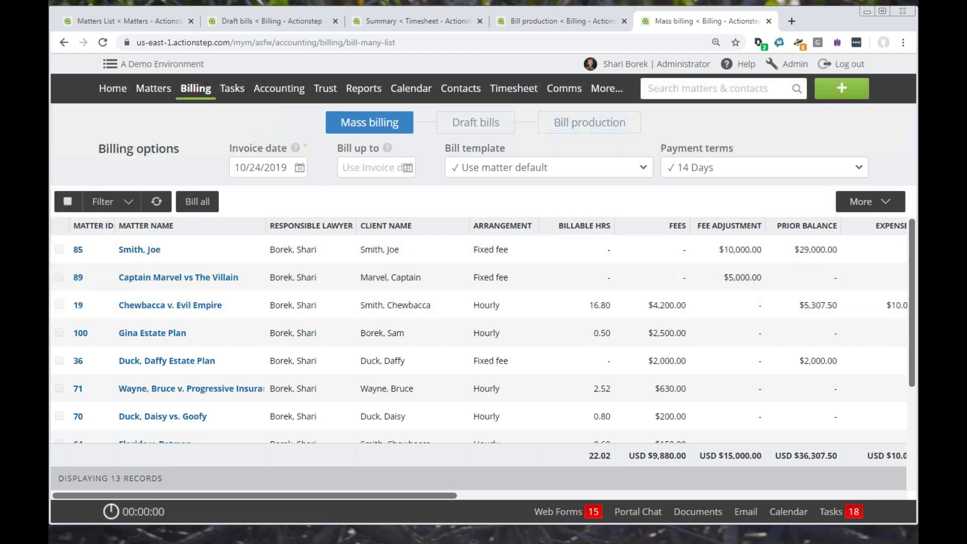